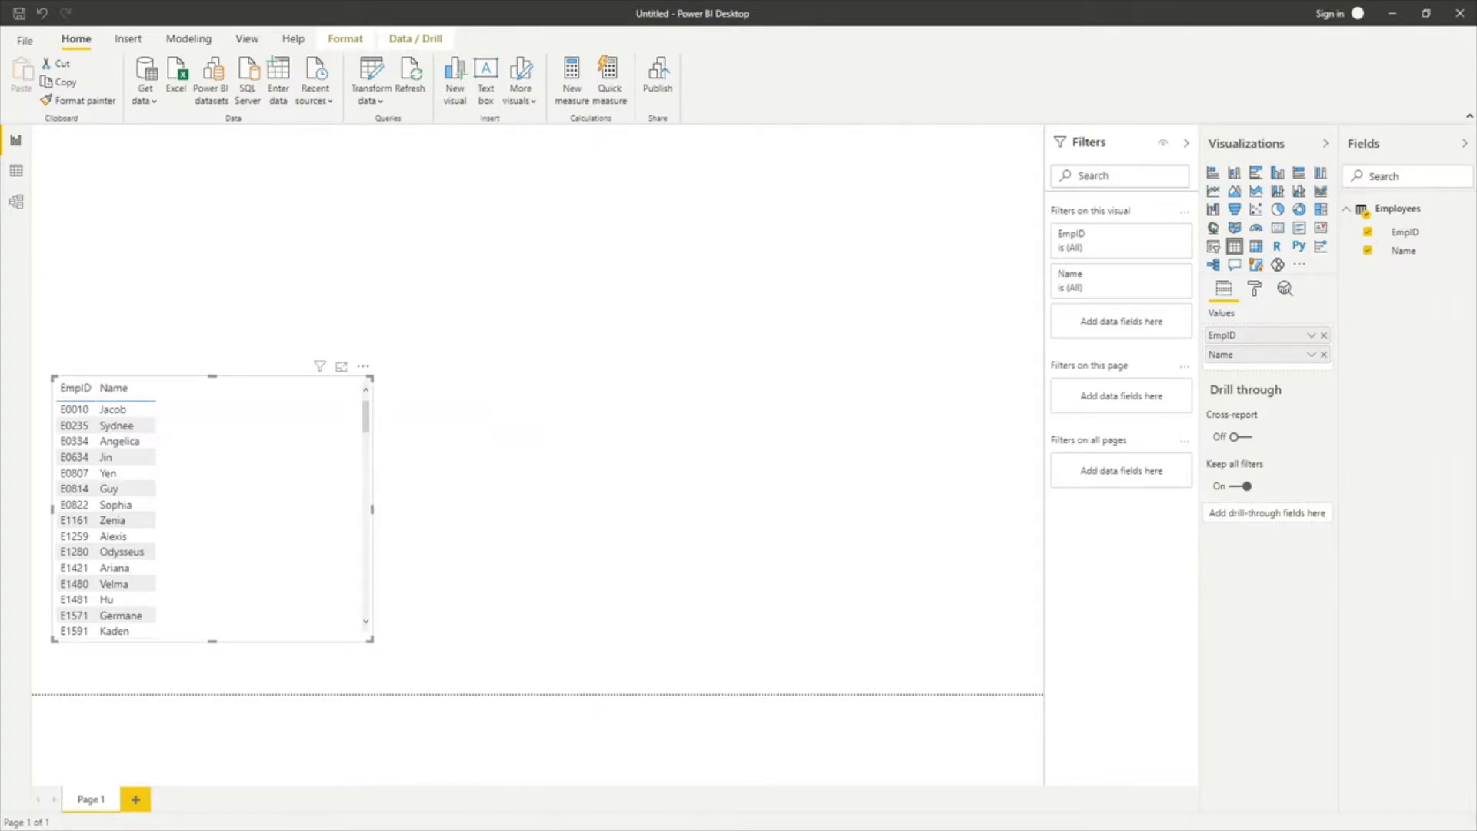
Switch to the company_sales.xlsx workbook in Excel and review the columns of the Employees, Sales and Locations sheets
key("alt+Tab")
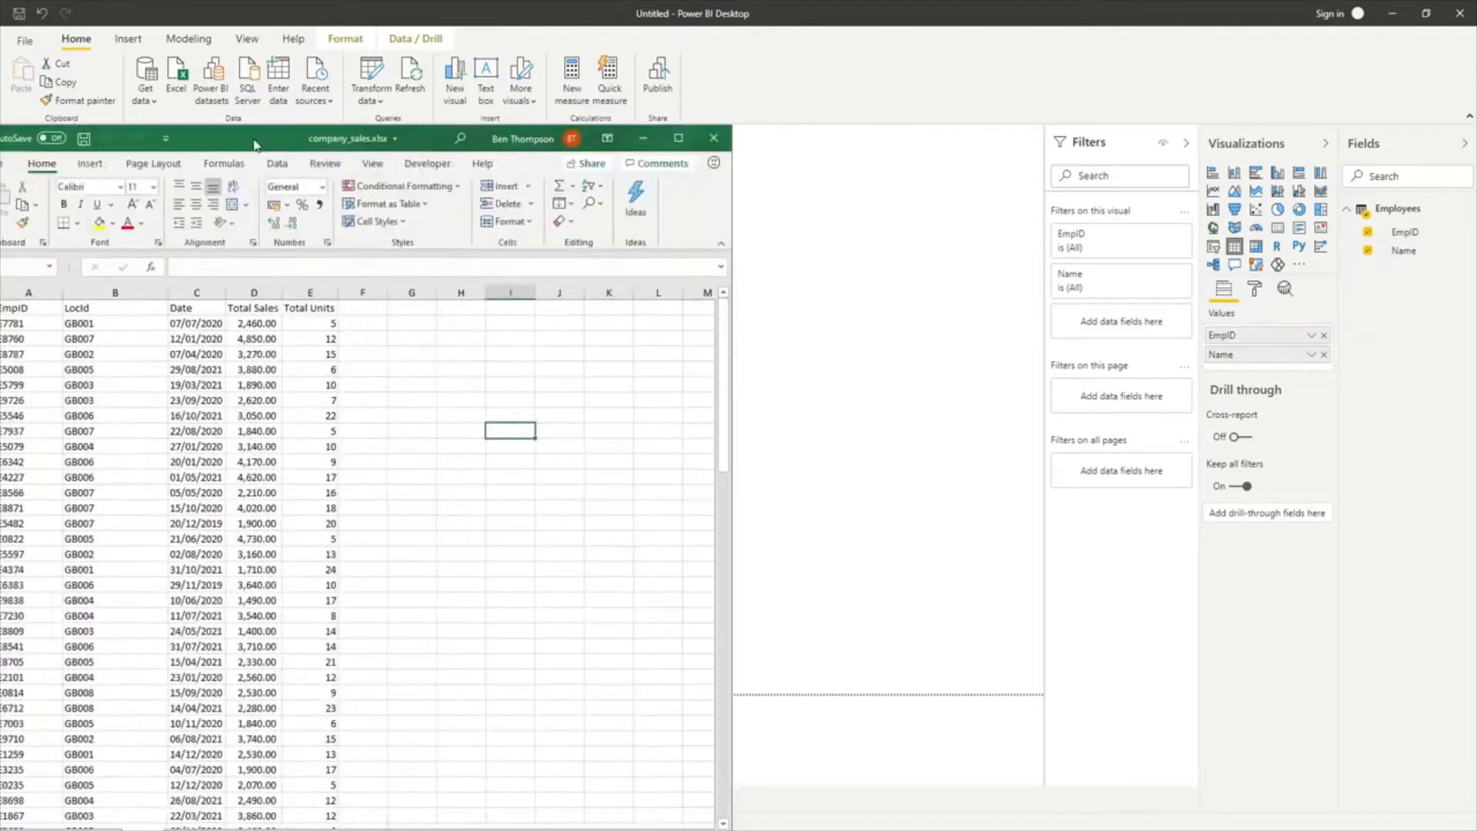
left_click_drag(280, 144, 721, 40)
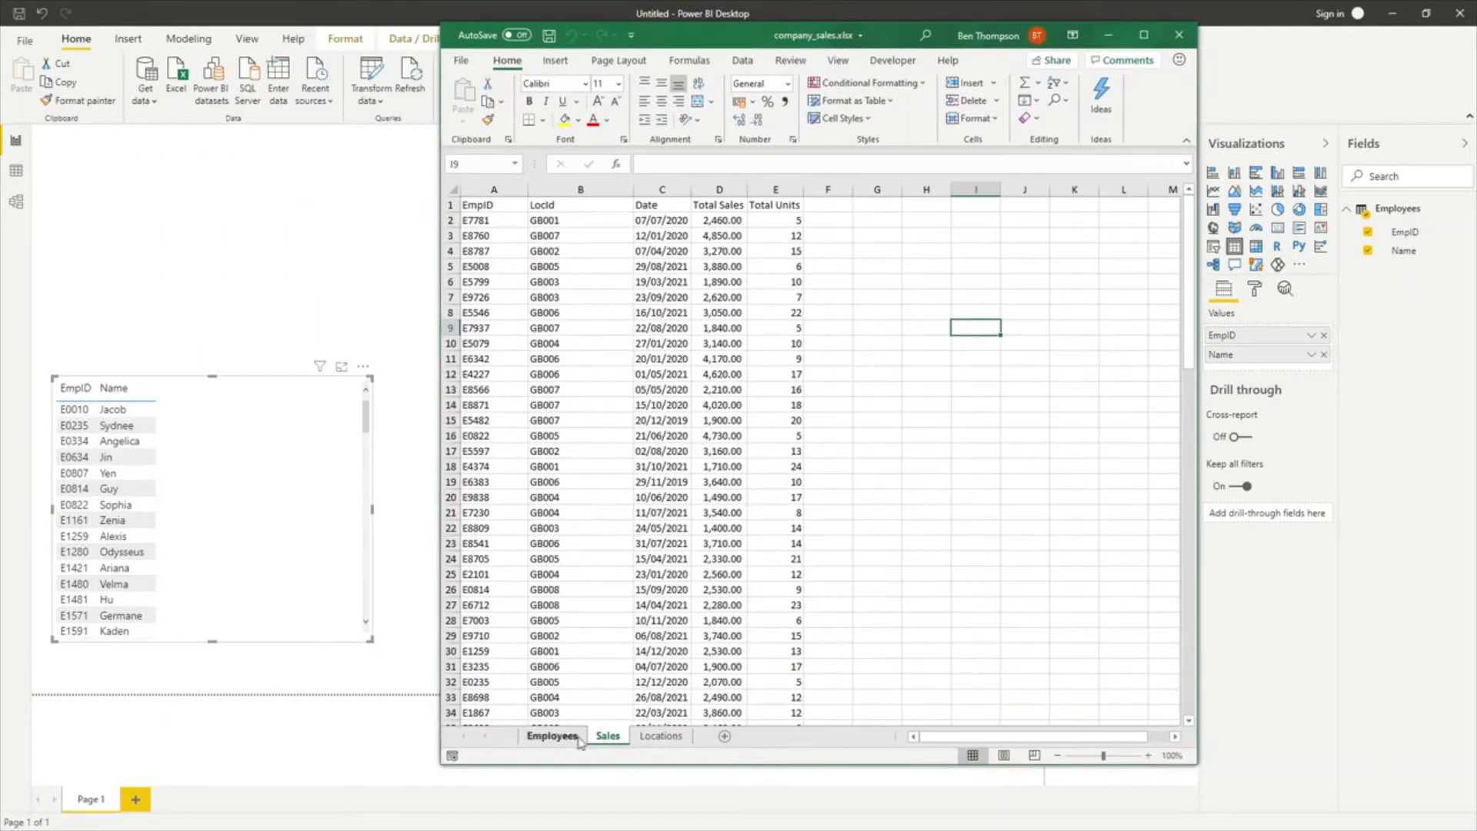
left_click(552, 735)
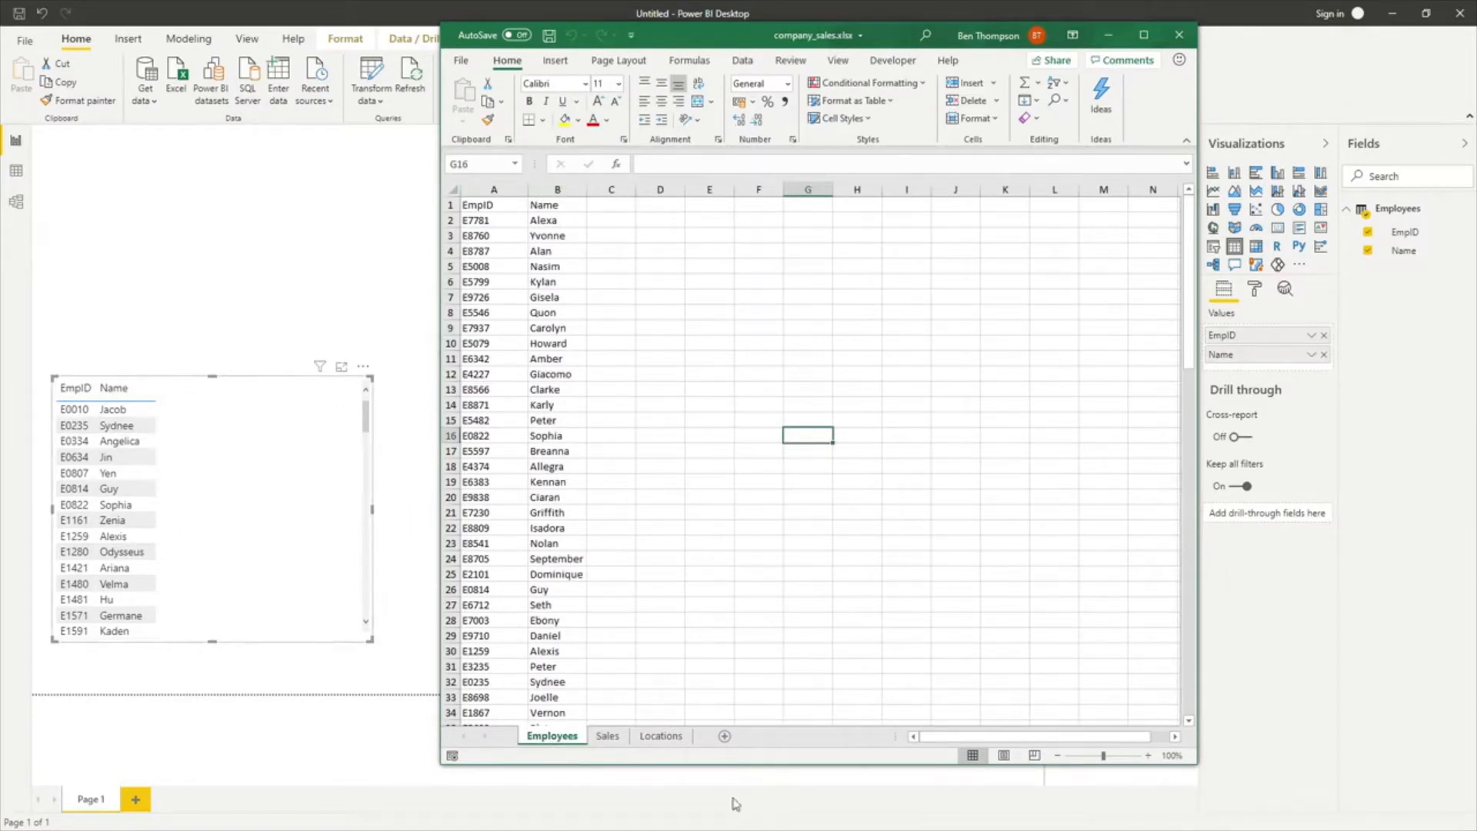
left_click(612, 738)
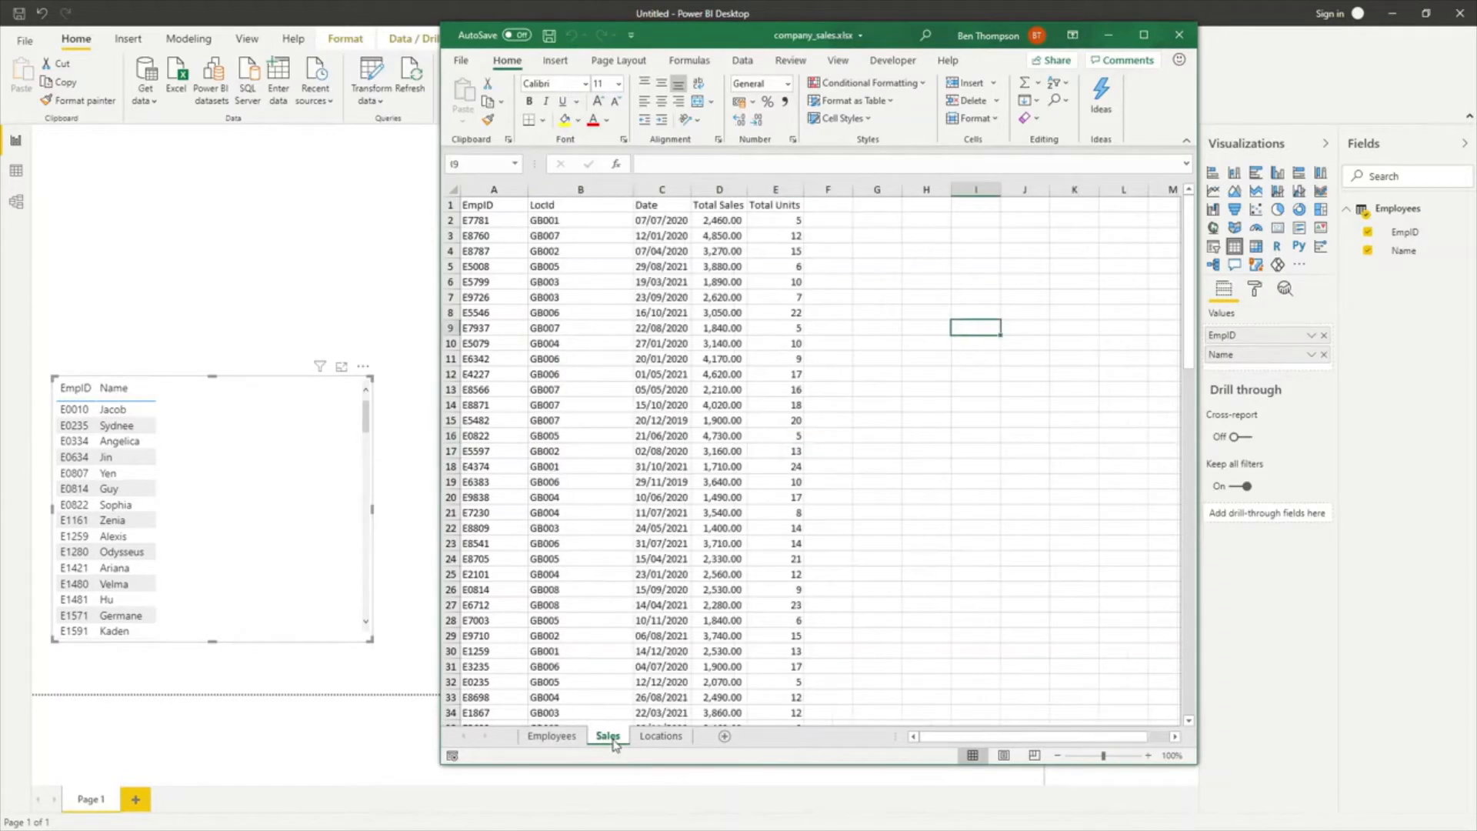
left_click(493, 206)
left_click(561, 214)
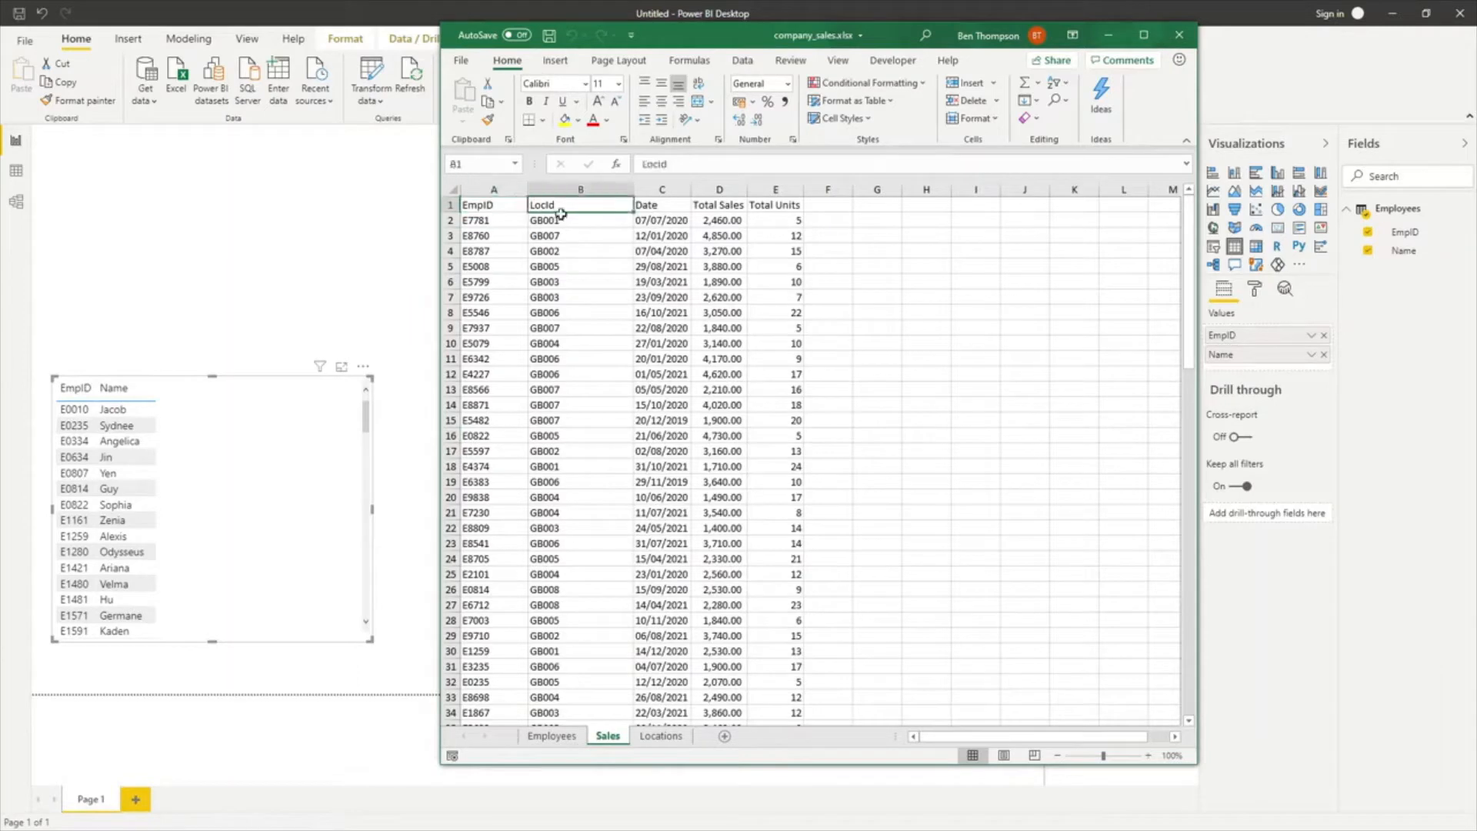
left_click_drag(485, 221, 571, 220)
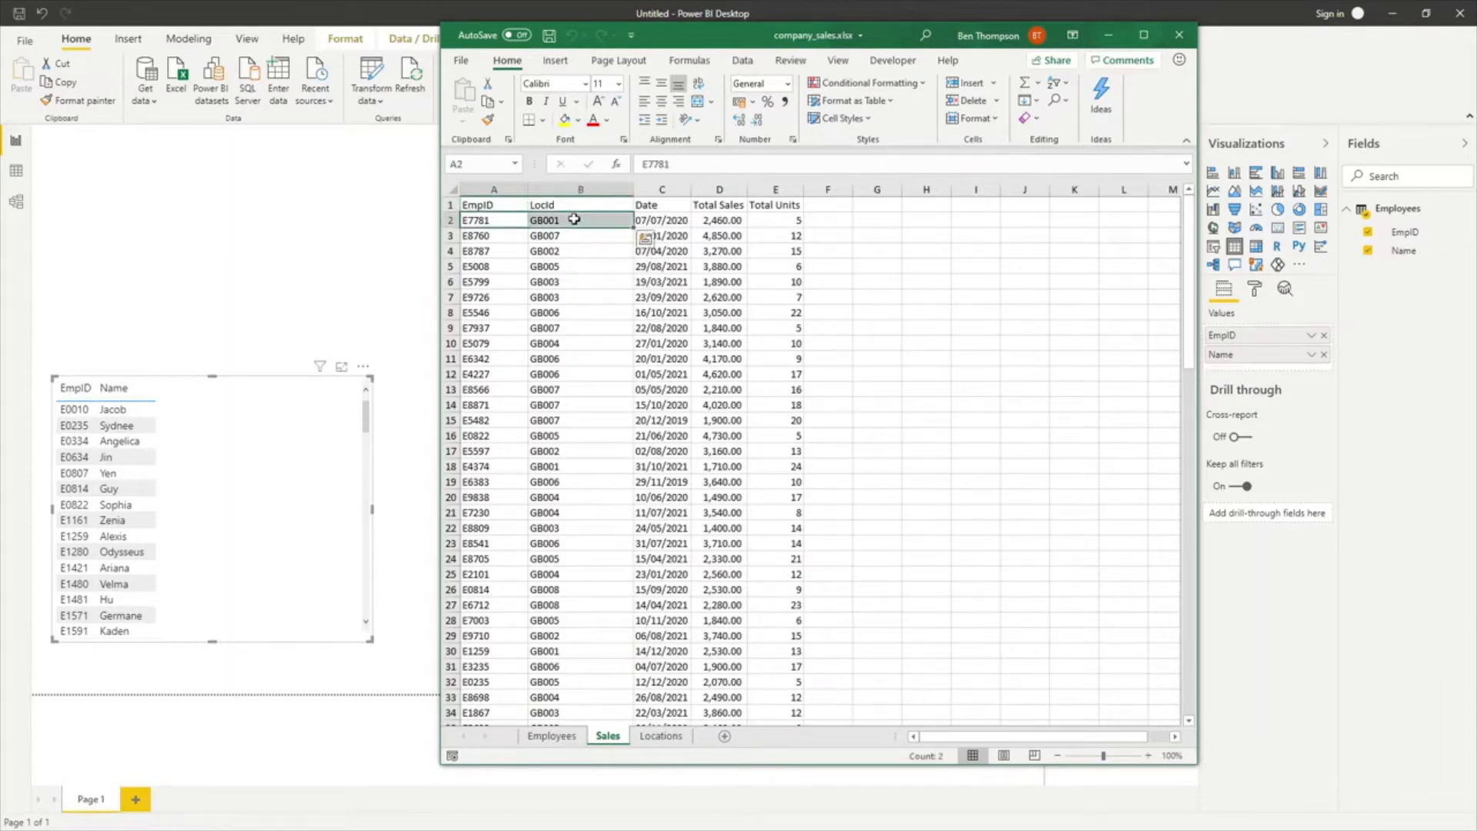
left_click(716, 220)
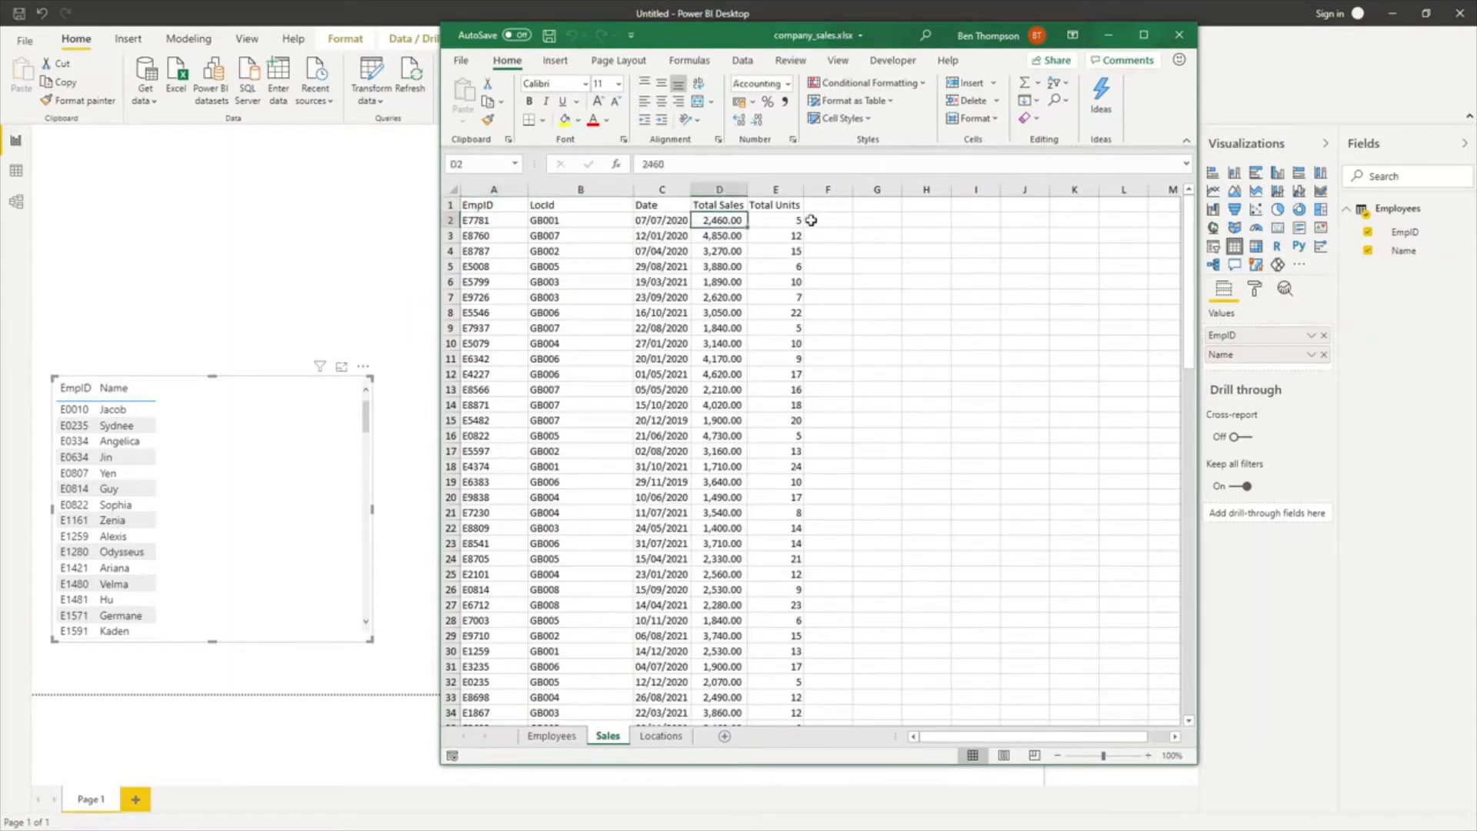
left_click(652, 223)
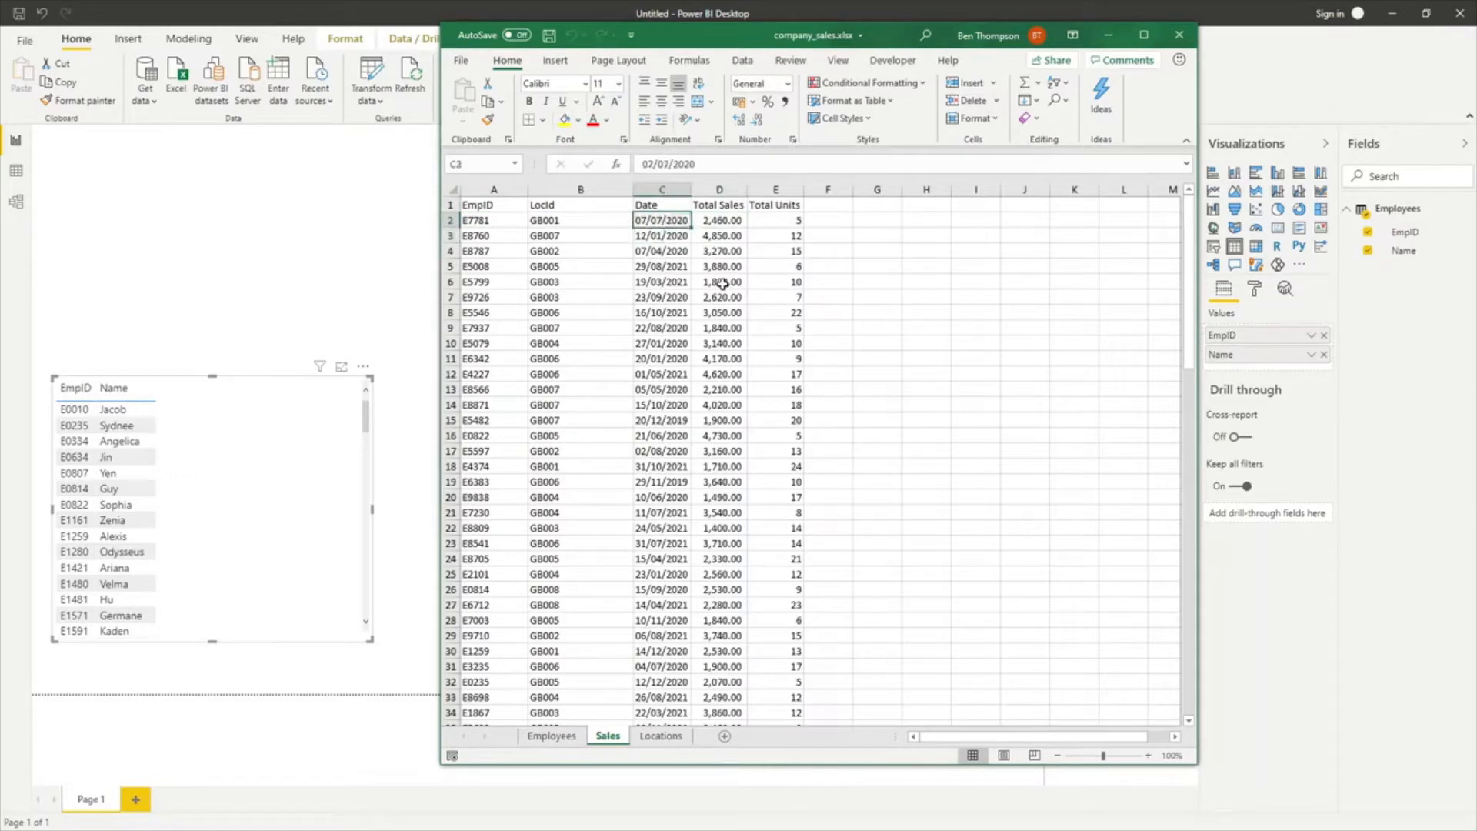
left_click(668, 264)
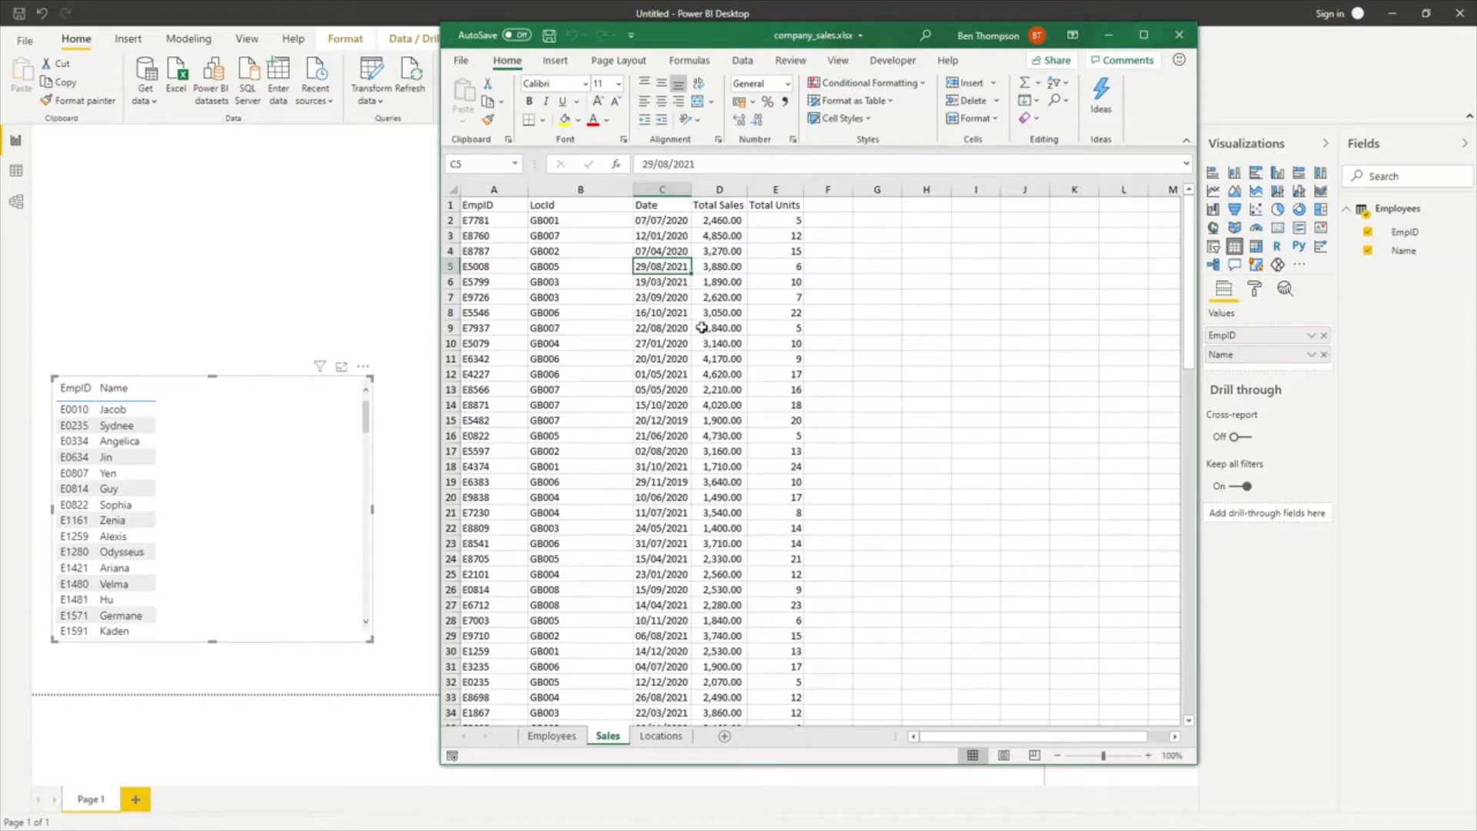
left_click(659, 738)
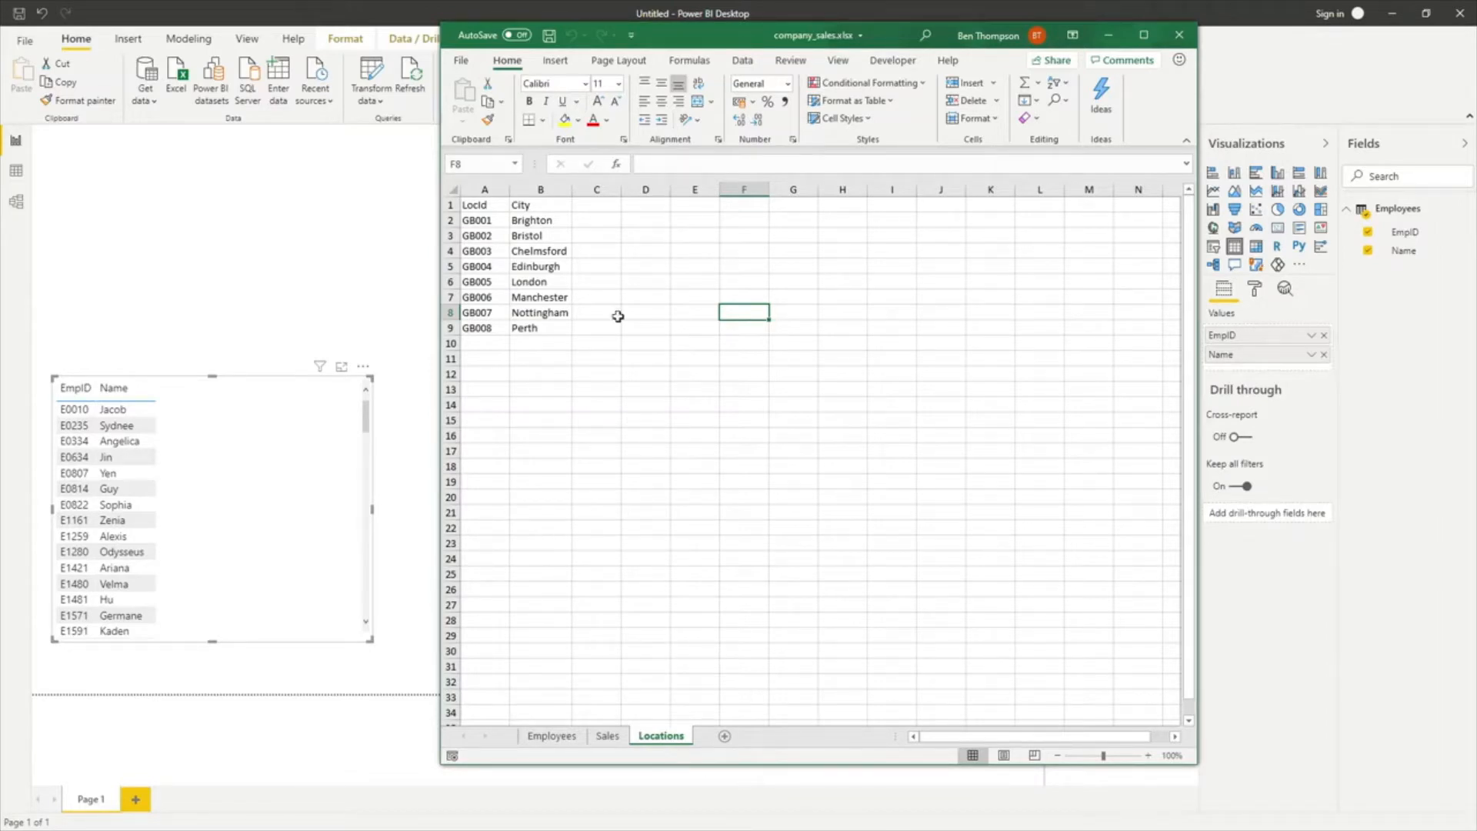
Examine the Sales sheet's EmpID and LocId columns against its date, sales and units columns, and move the workbook aside to return to Power BI
left_click(605, 738)
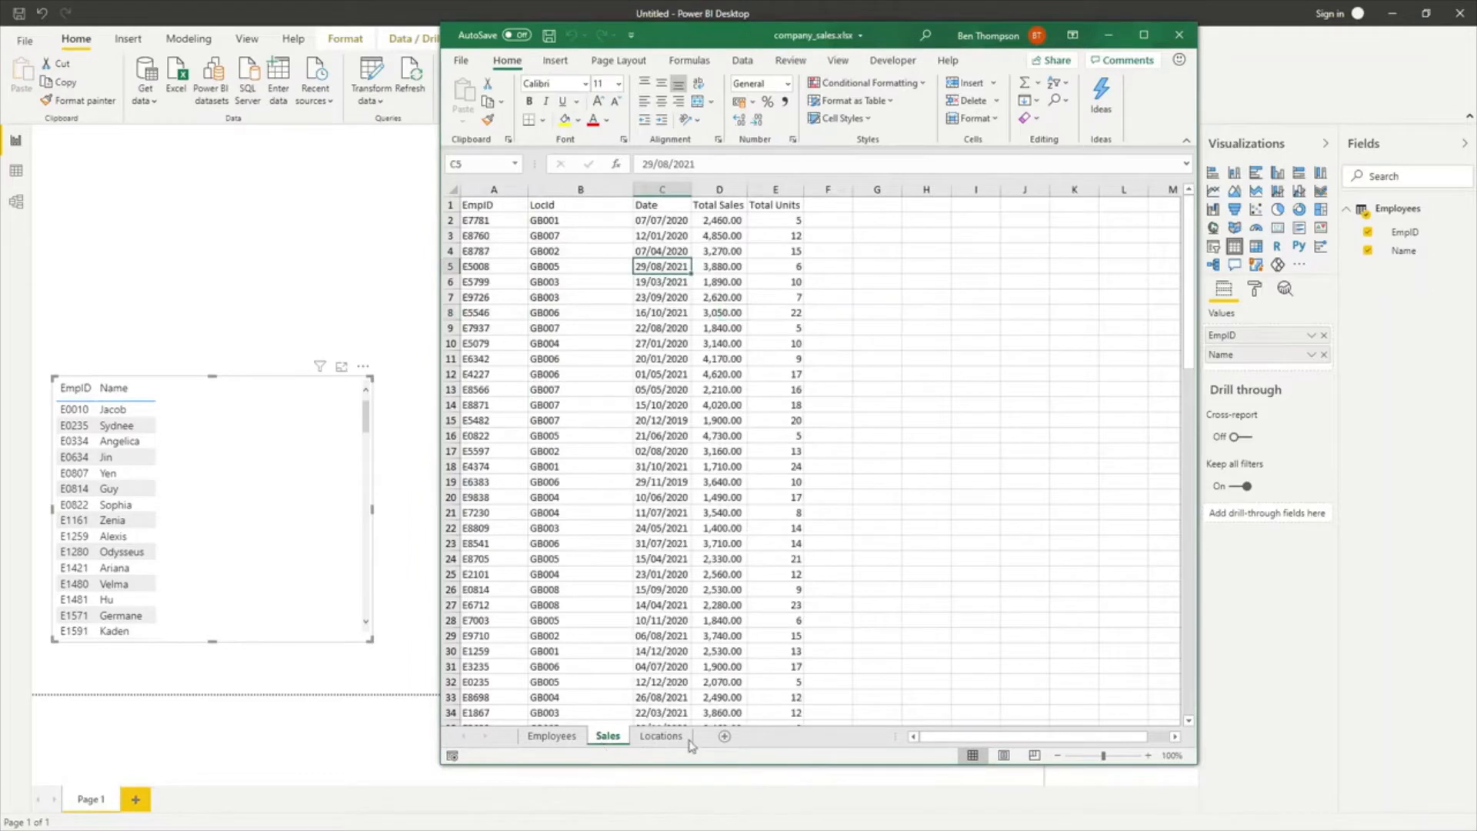
left_click(498, 188)
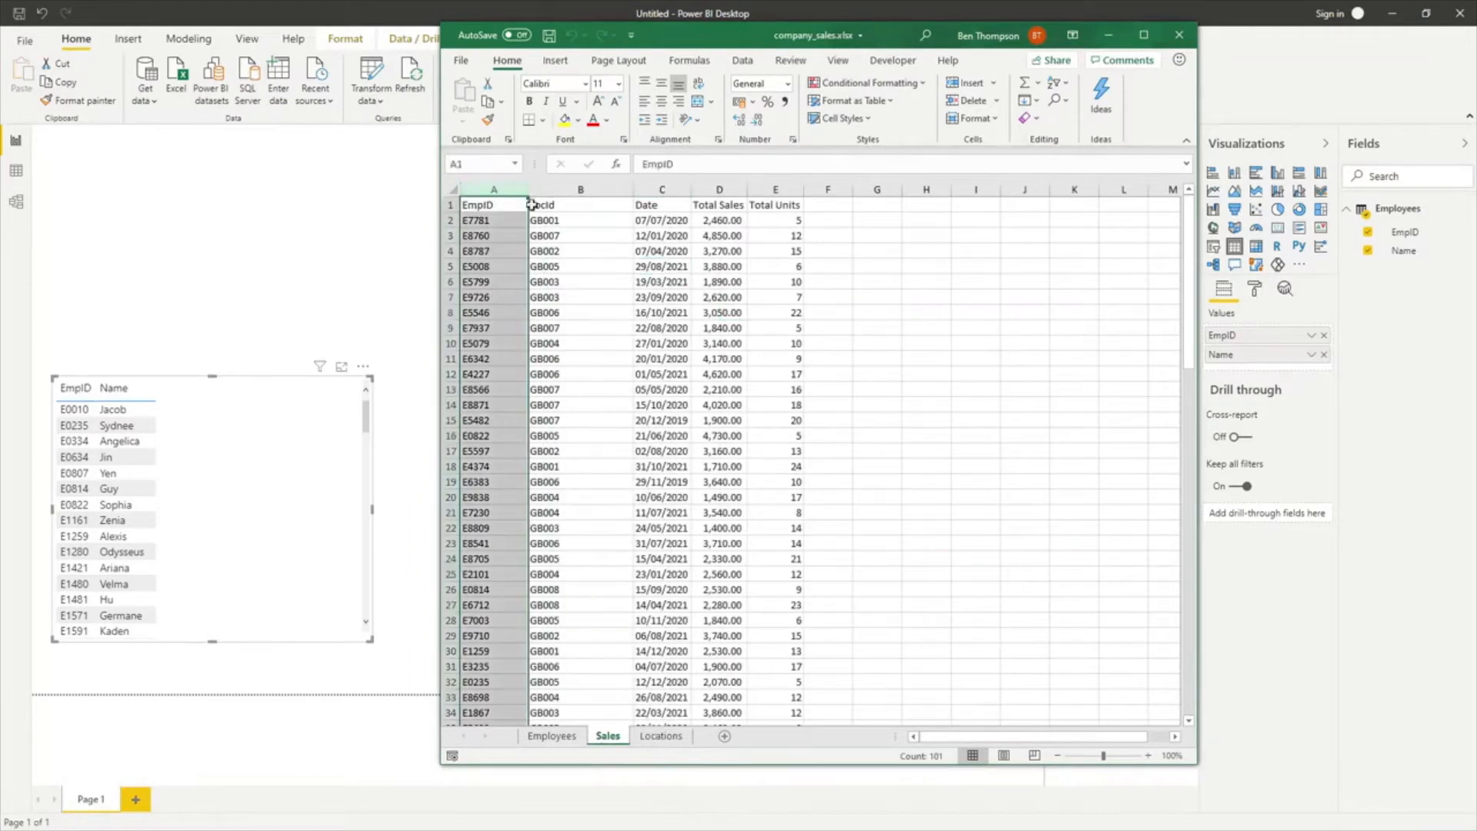
left_click(580, 189)
left_click_drag(661, 189, 775, 189)
left_click(975, 297)
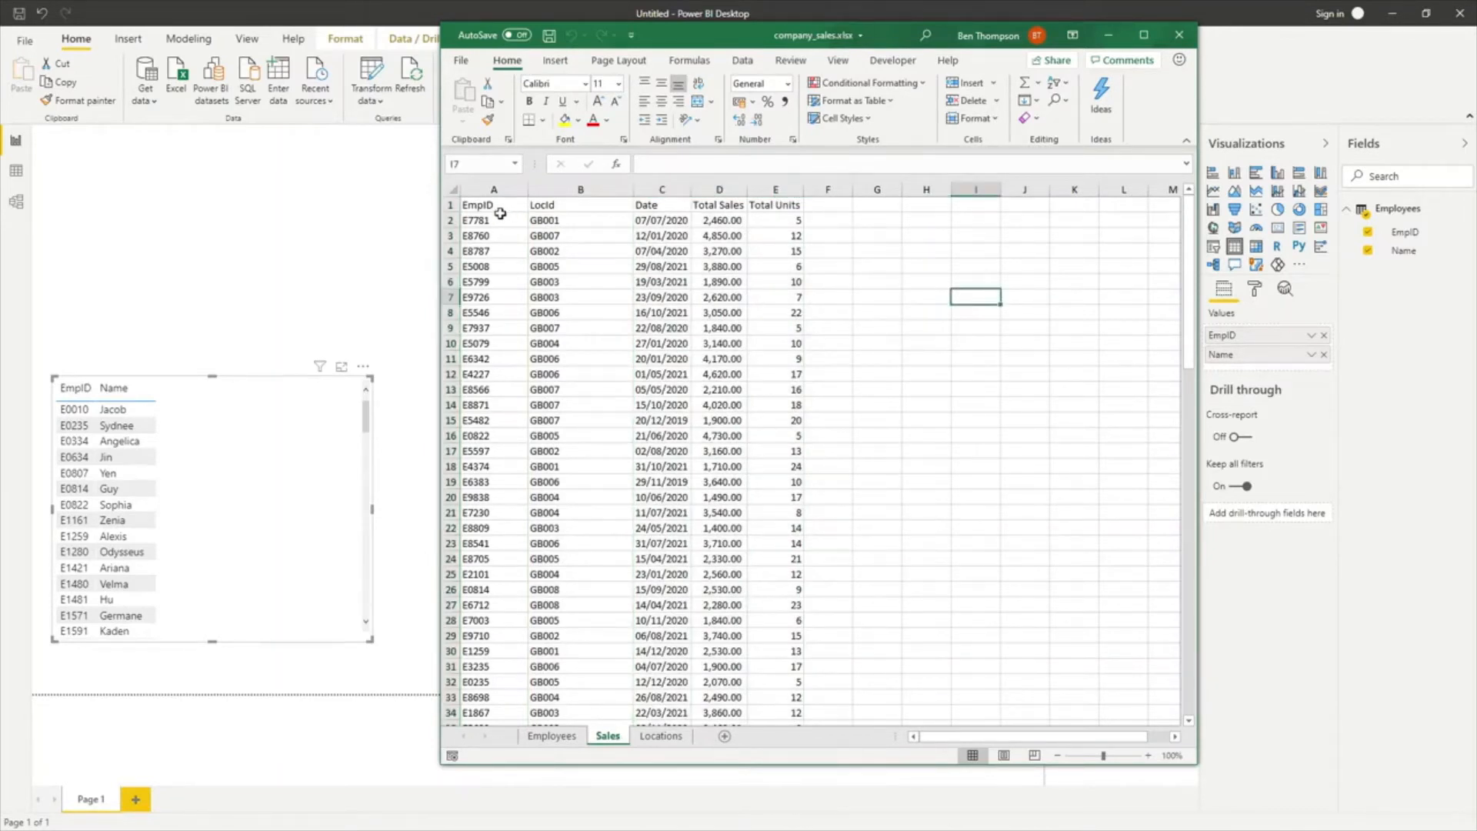
left_click_drag(519, 235, 600, 266)
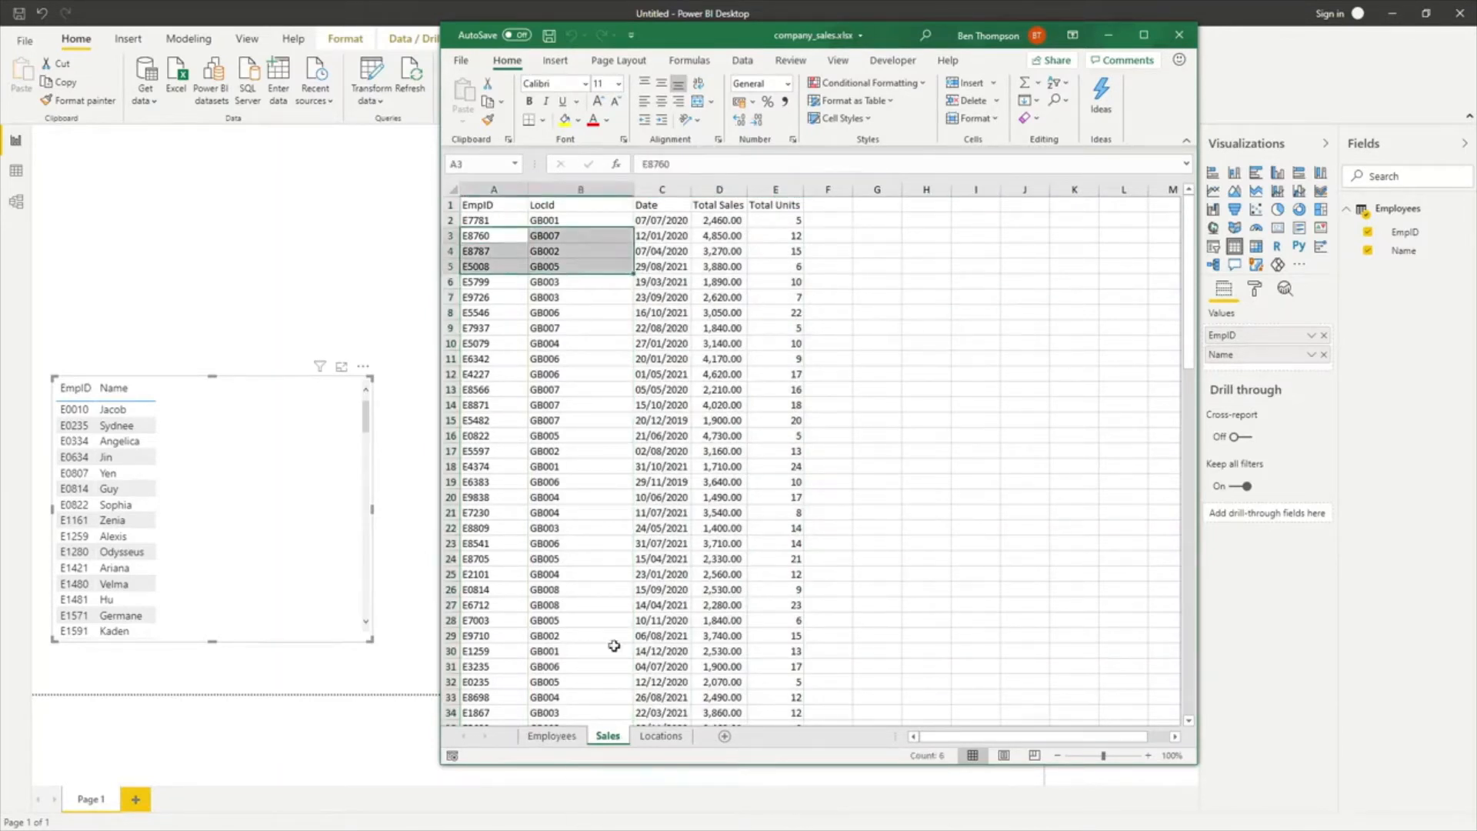
left_click(486, 220)
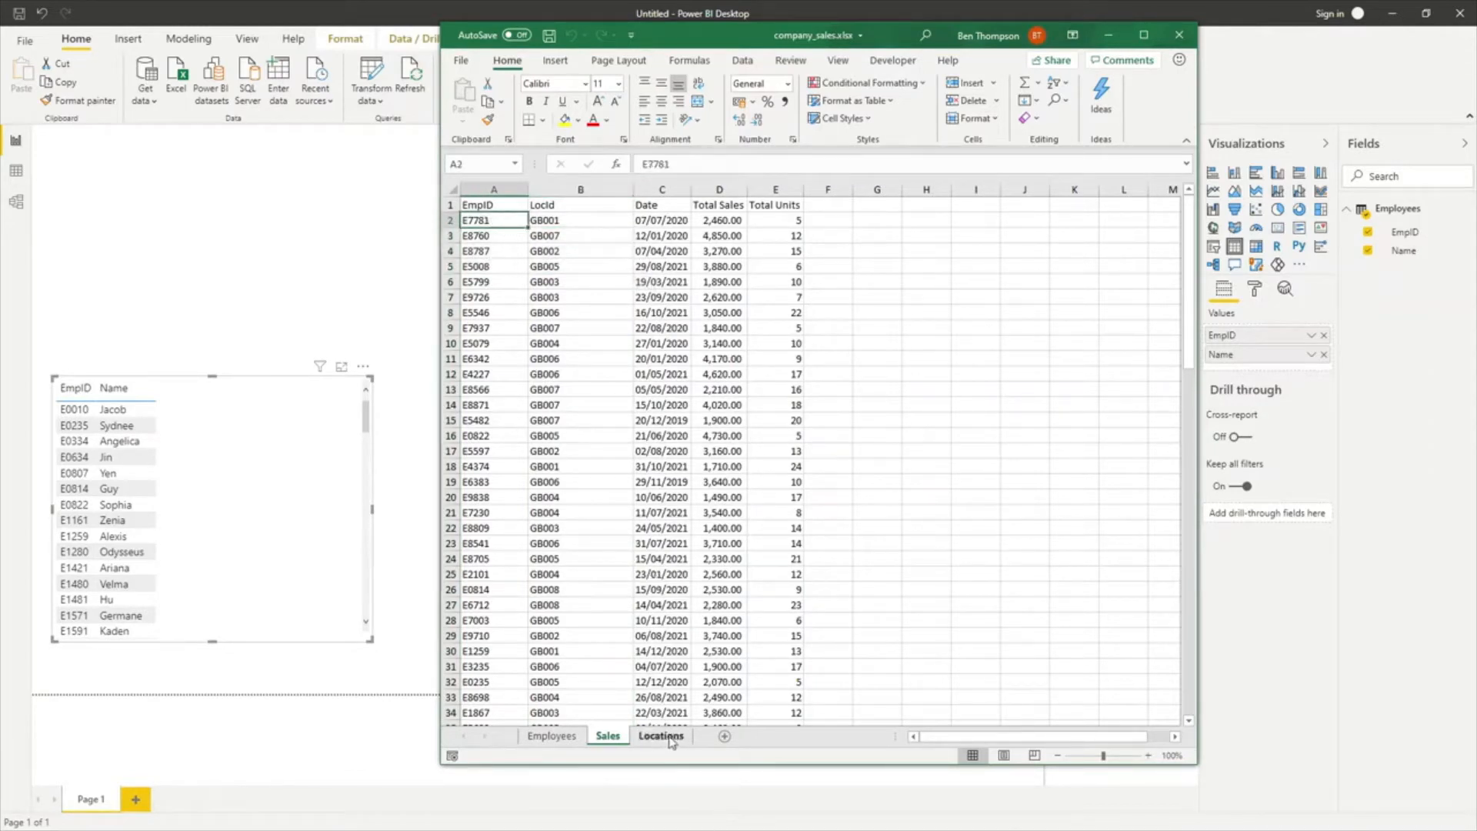
left_click(564, 218)
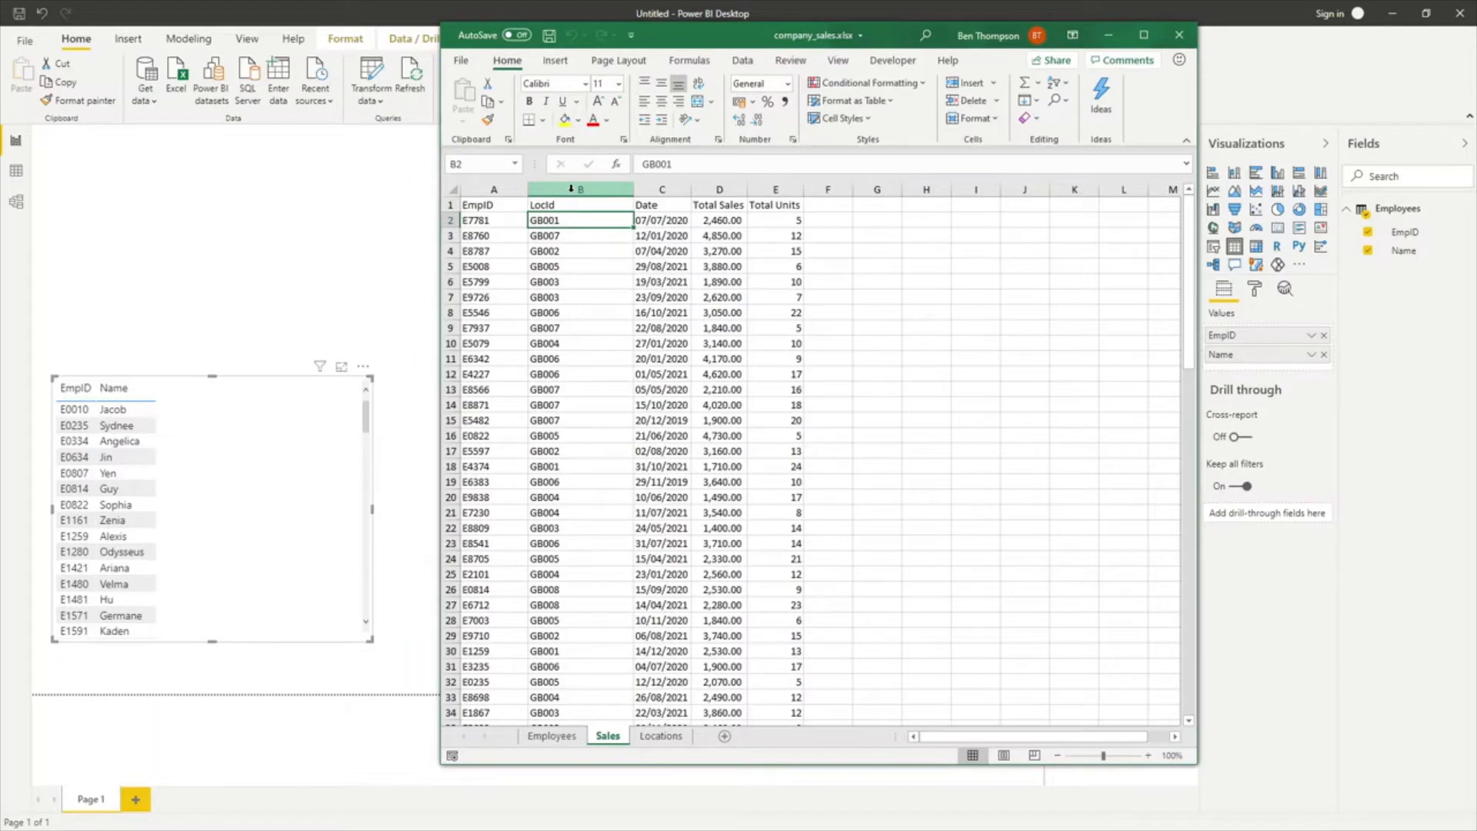
left_click_drag(722, 34, 2, 129)
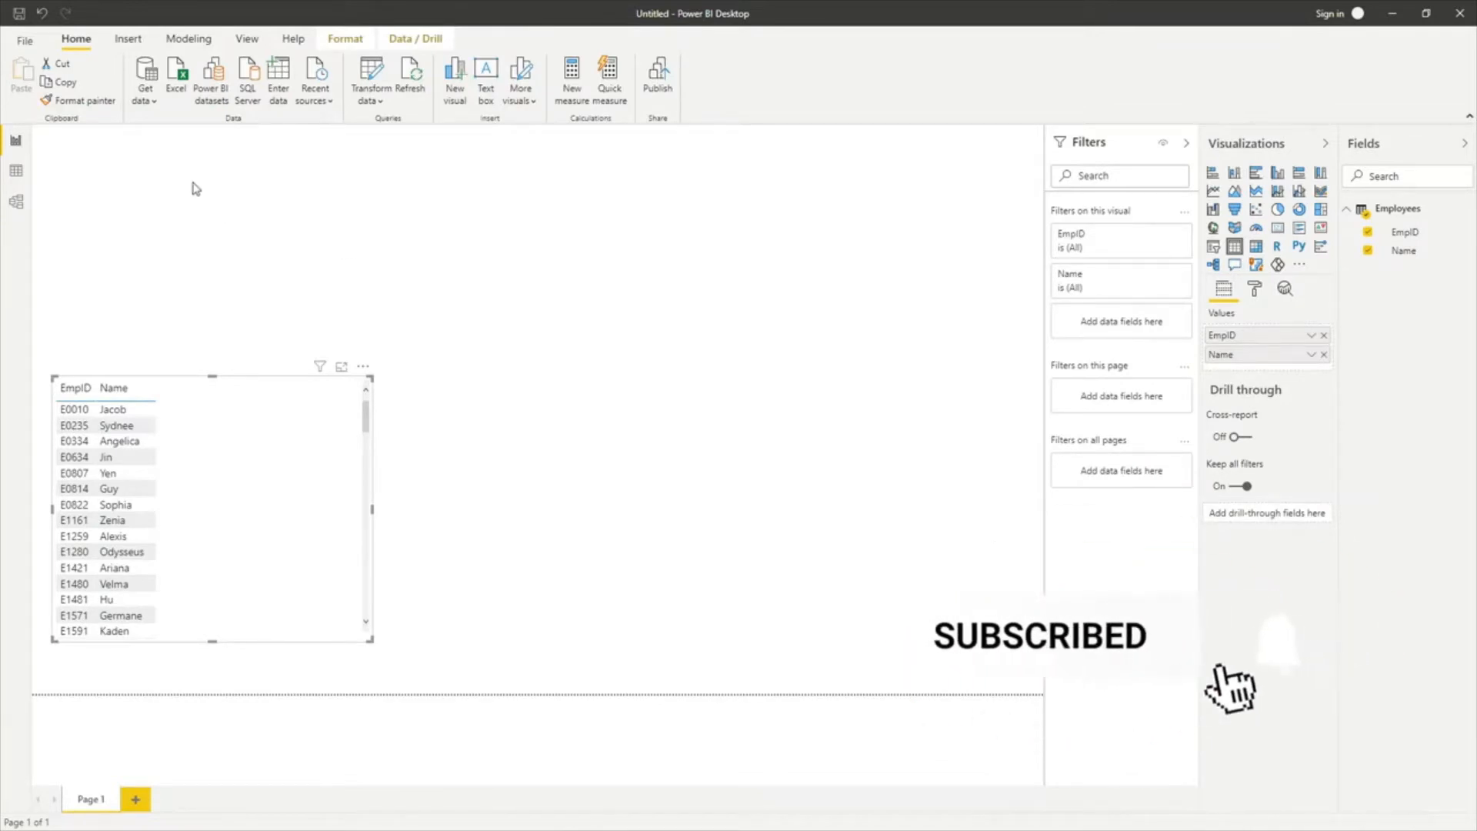
Connect to the Excel workbook company_sales.xlsx in the Power BI folder as a data source
left_click(153, 101)
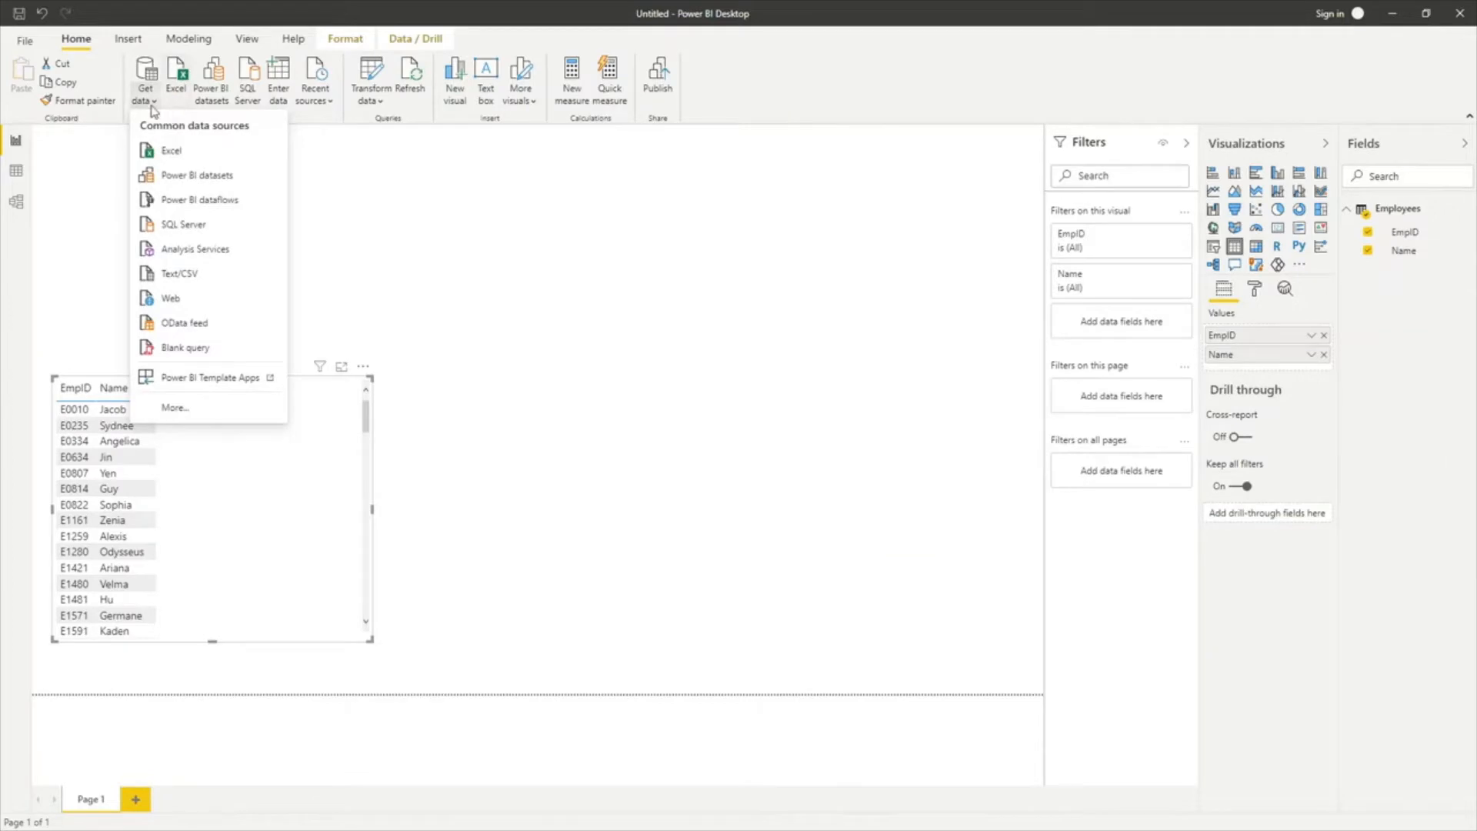
left_click(152, 105)
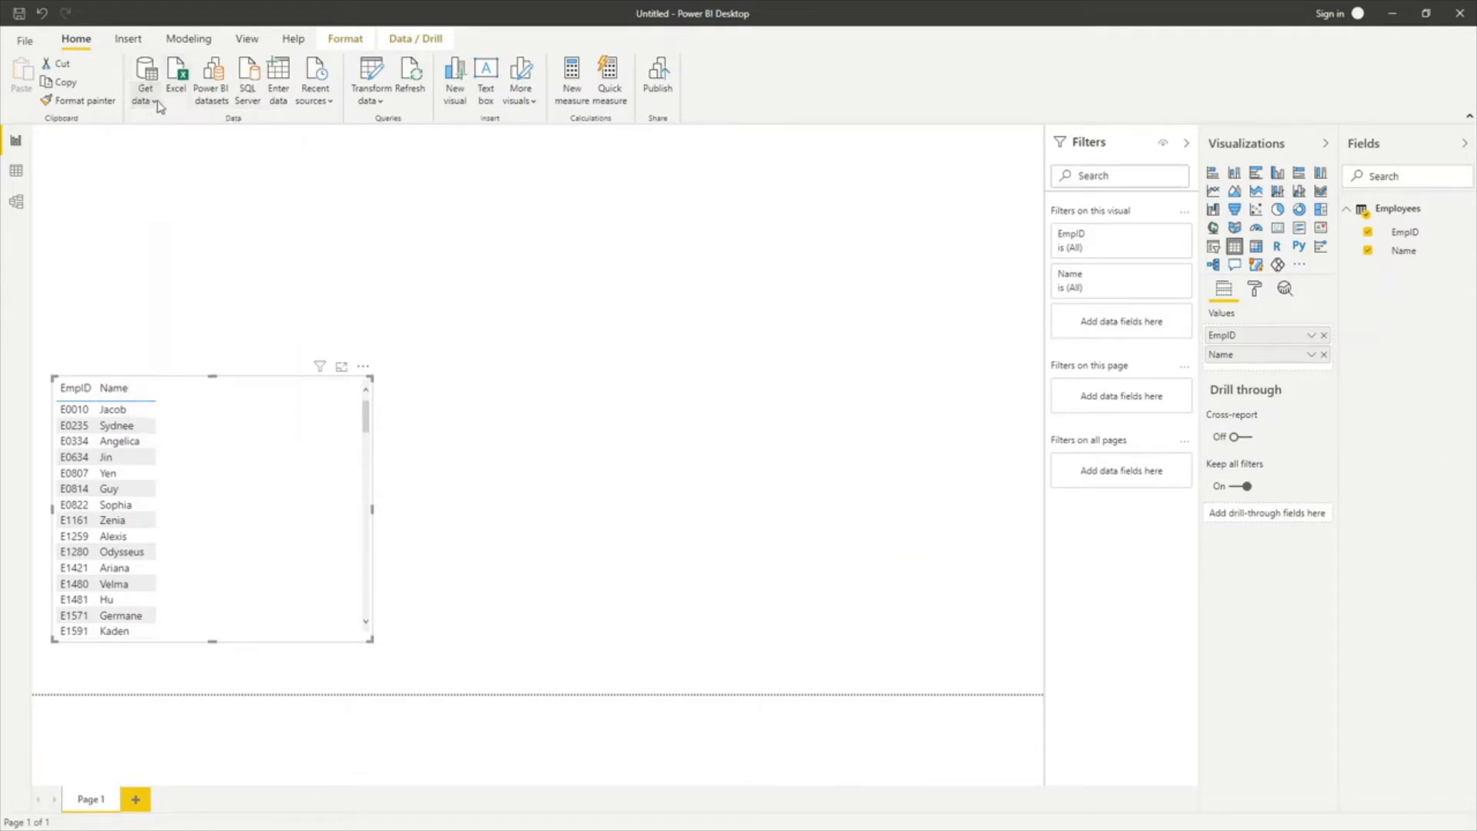
left_click(157, 105)
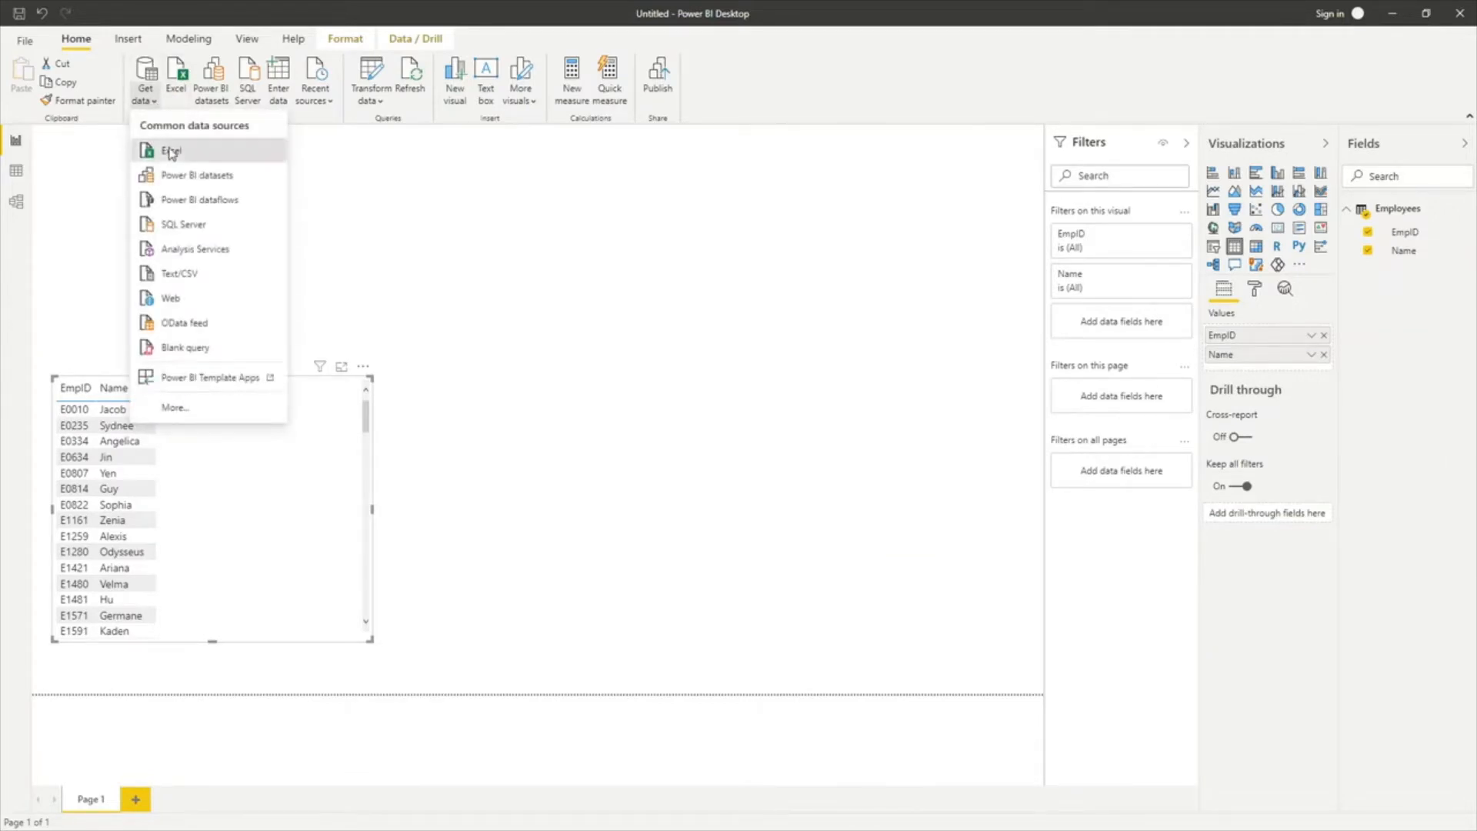
left_click(168, 149)
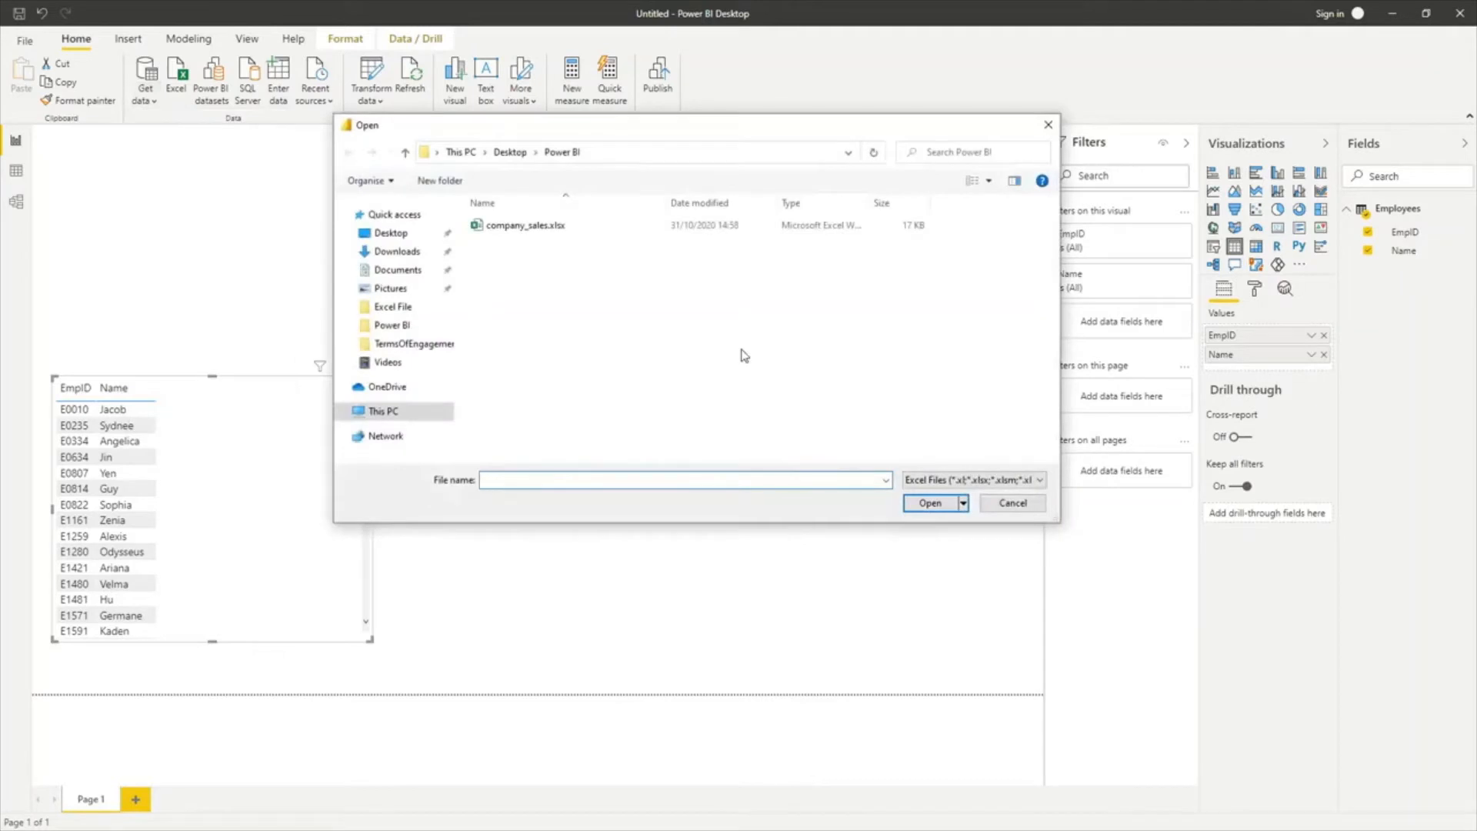
left_click(510, 226)
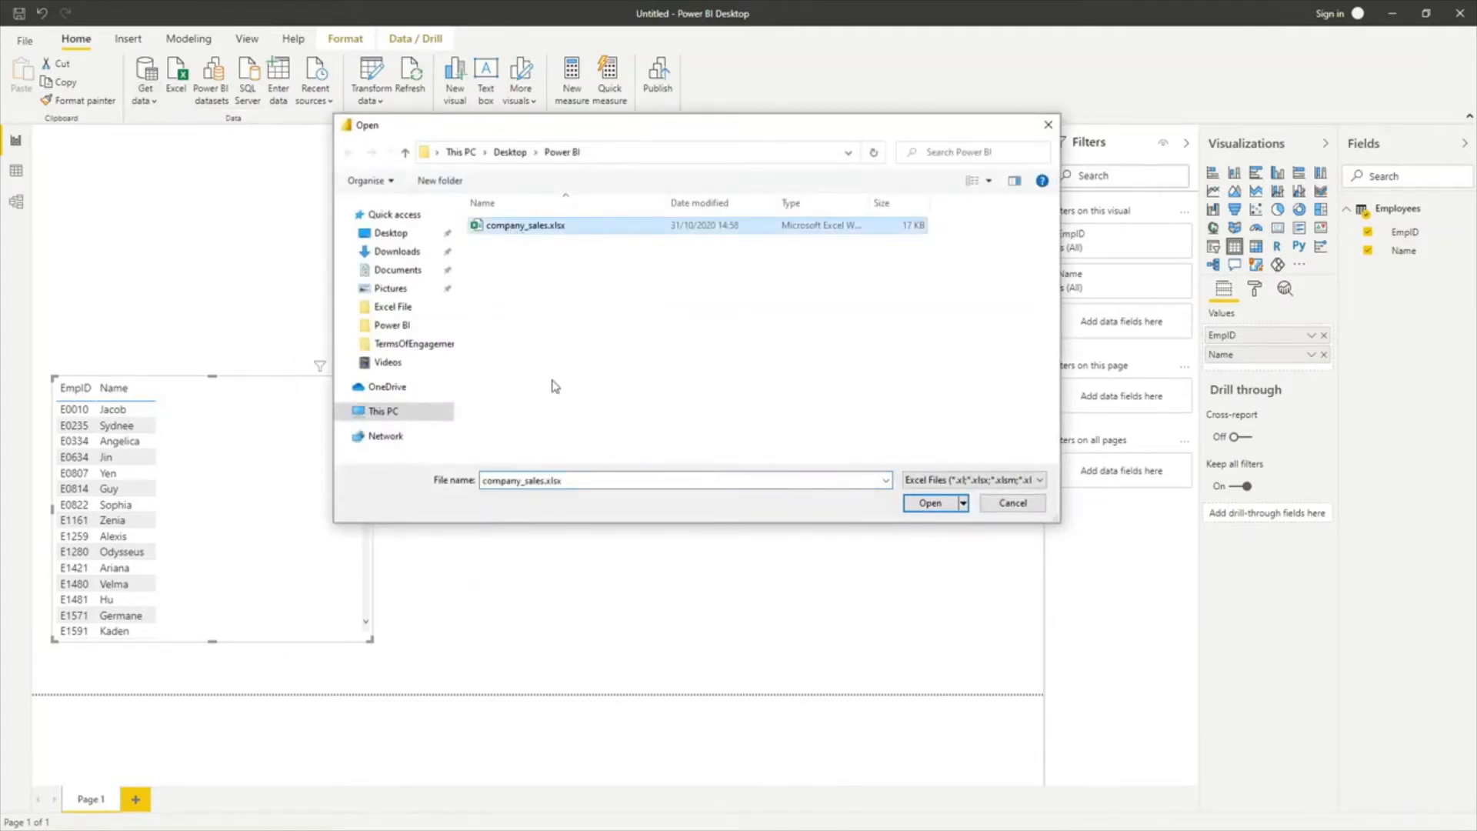
left_click(940, 506)
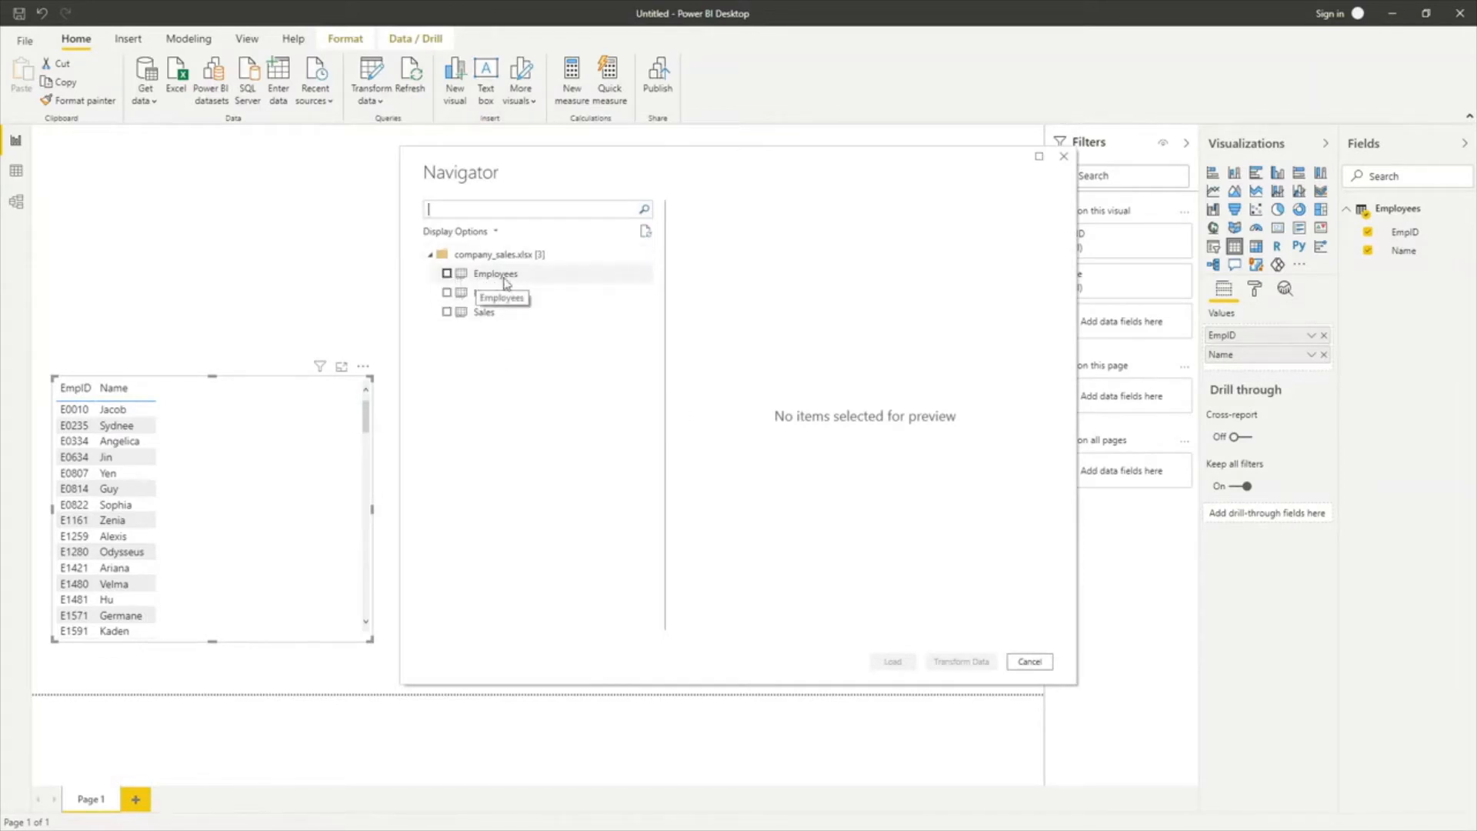
Preview the Locations and Sales sheets of the workbook and load both into the report
left_click(446, 294)
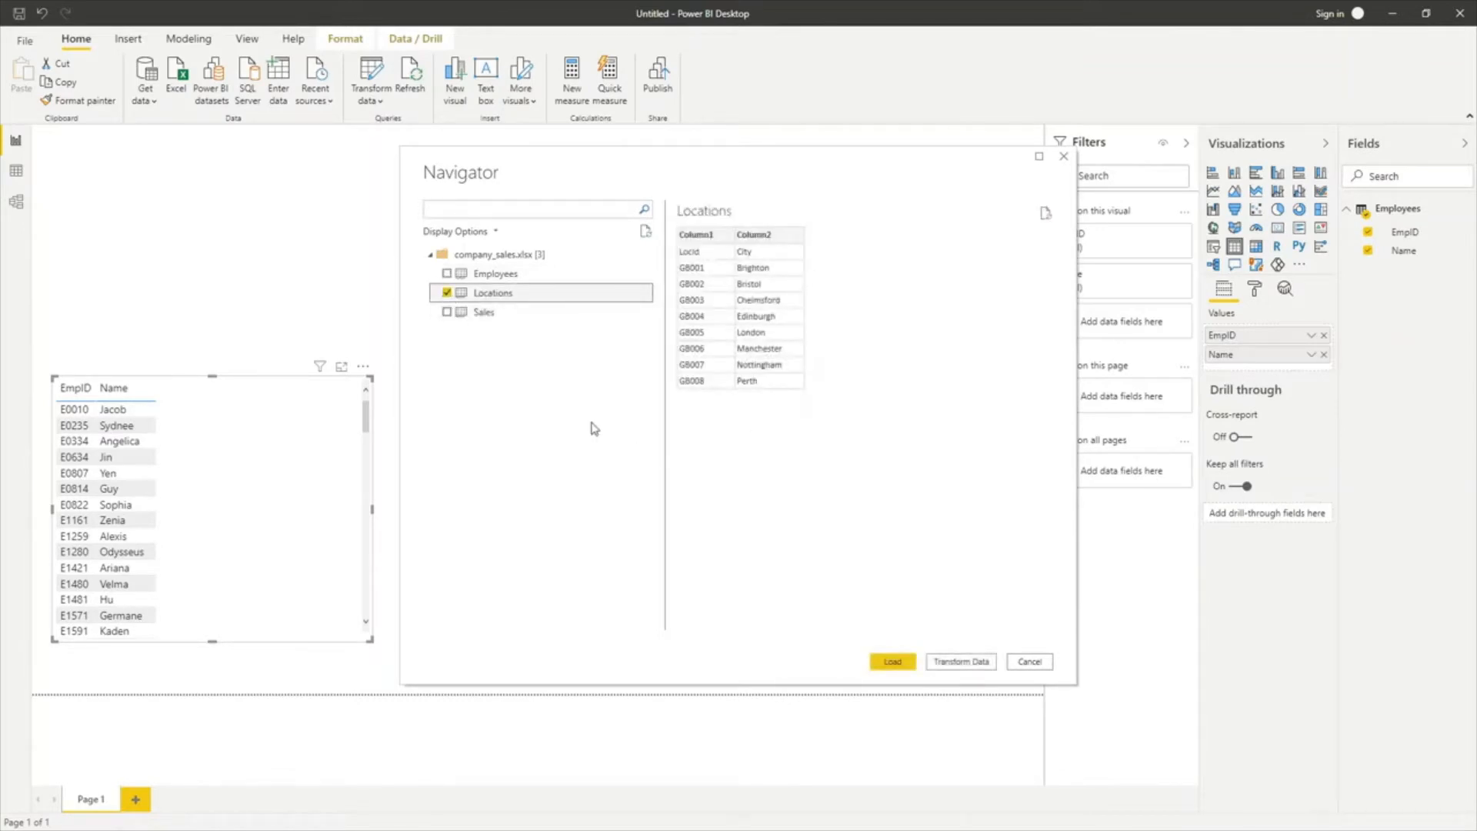
left_click(485, 312)
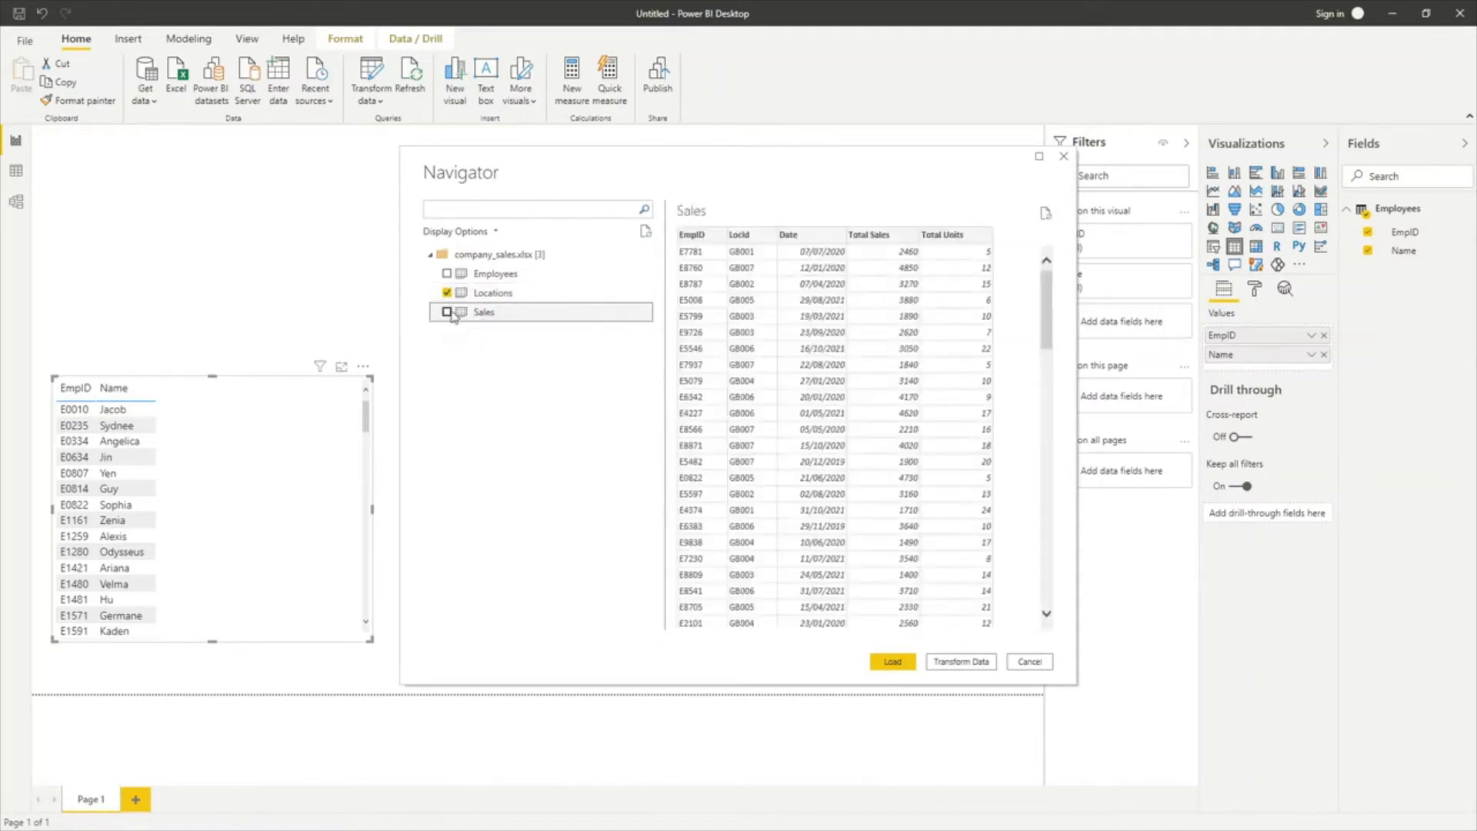
left_click(528, 299)
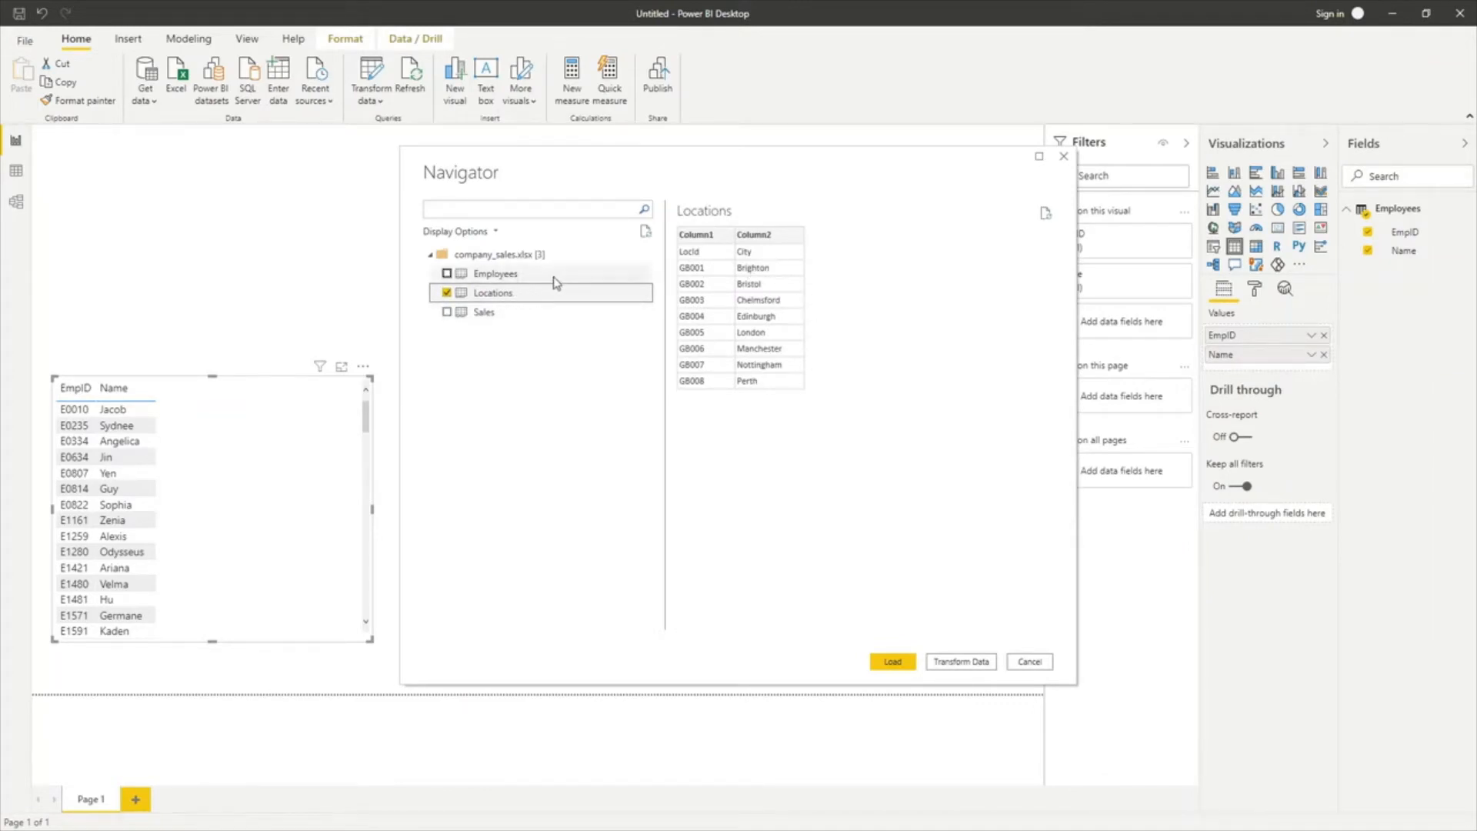
left_click(496, 315)
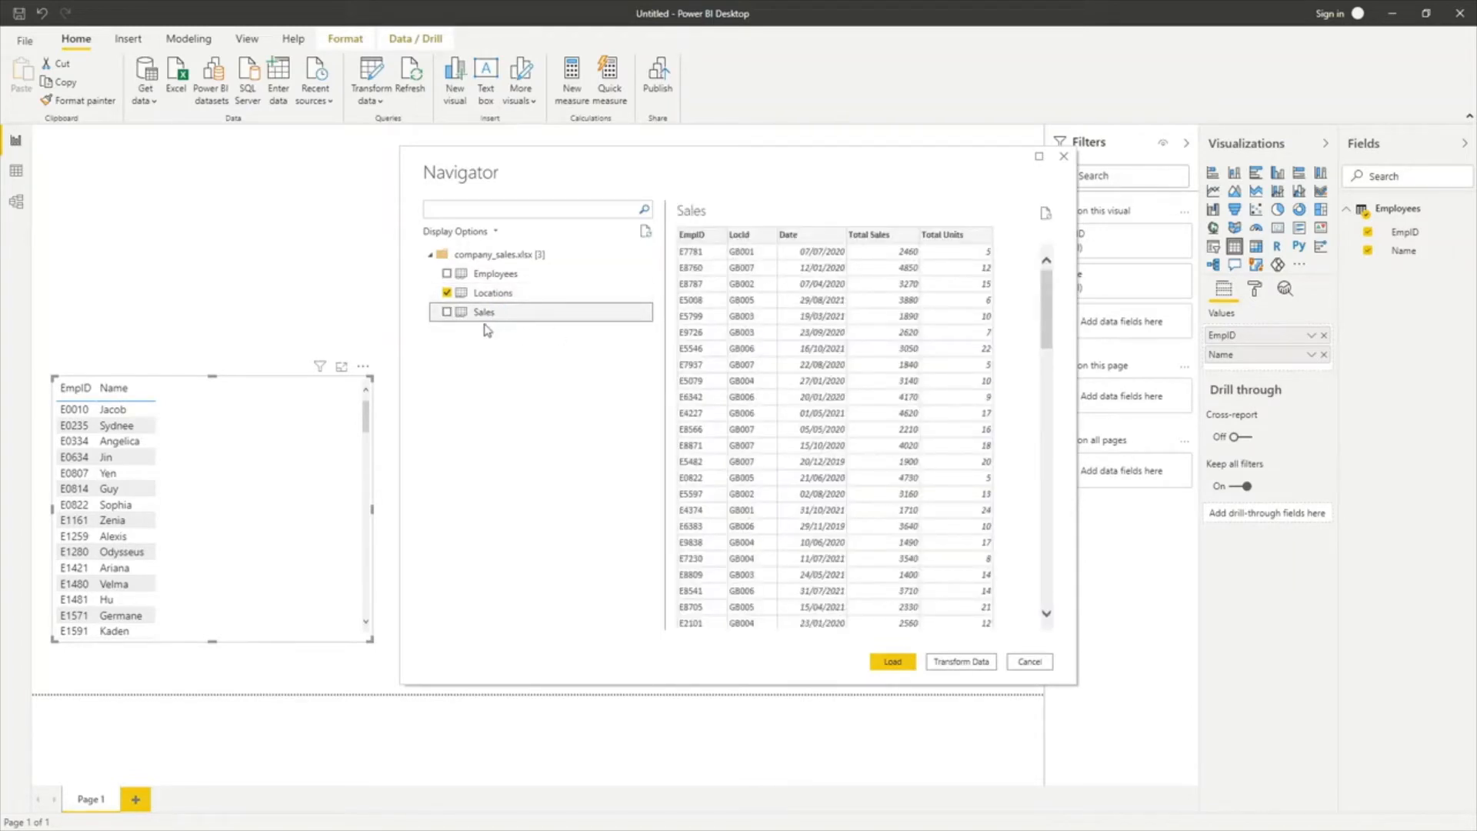
left_click(447, 311)
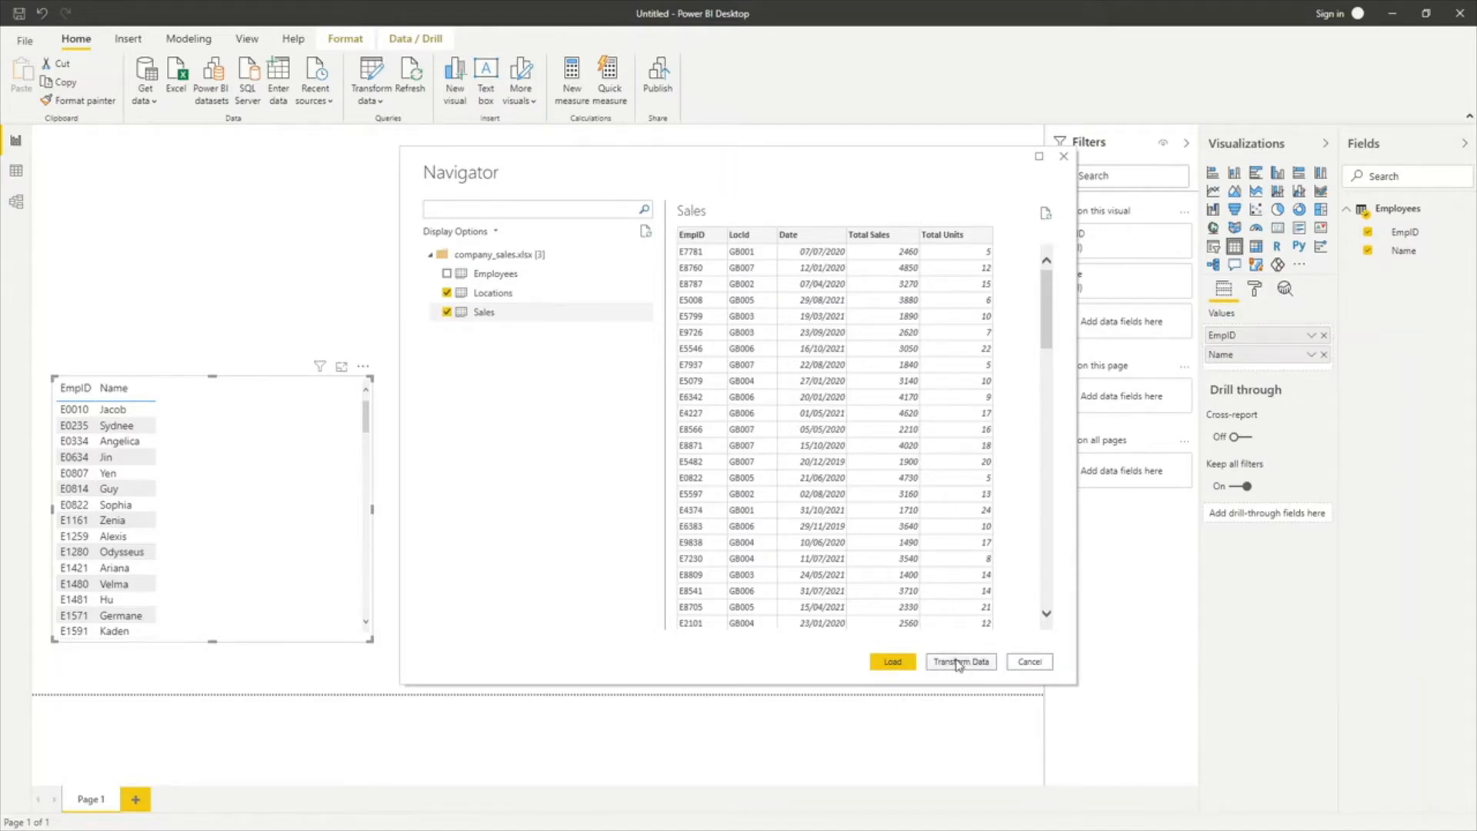
left_click(892, 662)
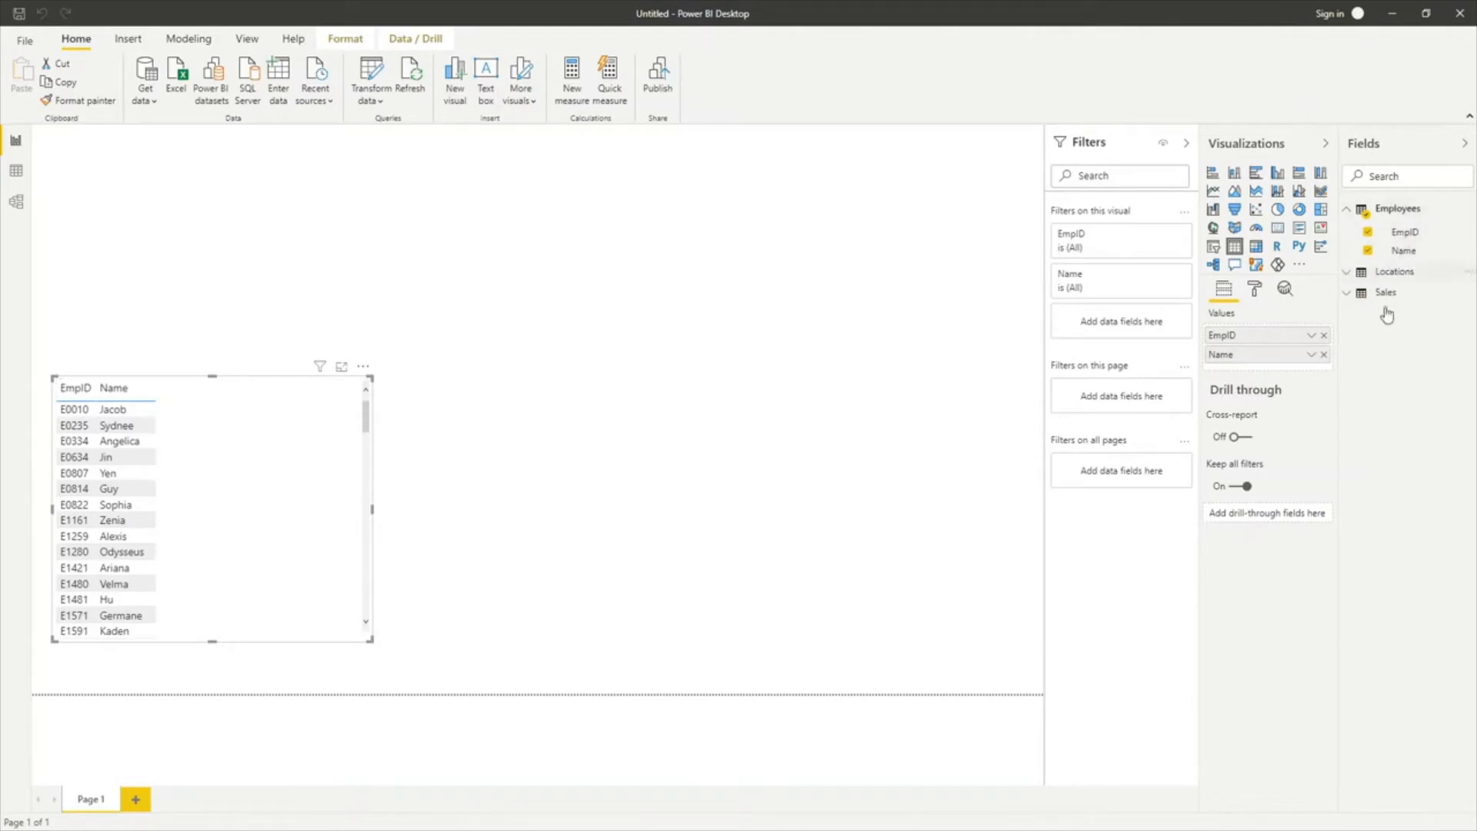
Examine the fields of the loaded Locations and Sales tables, including the levels of the Sales date hierarchy
left_click(1347, 277)
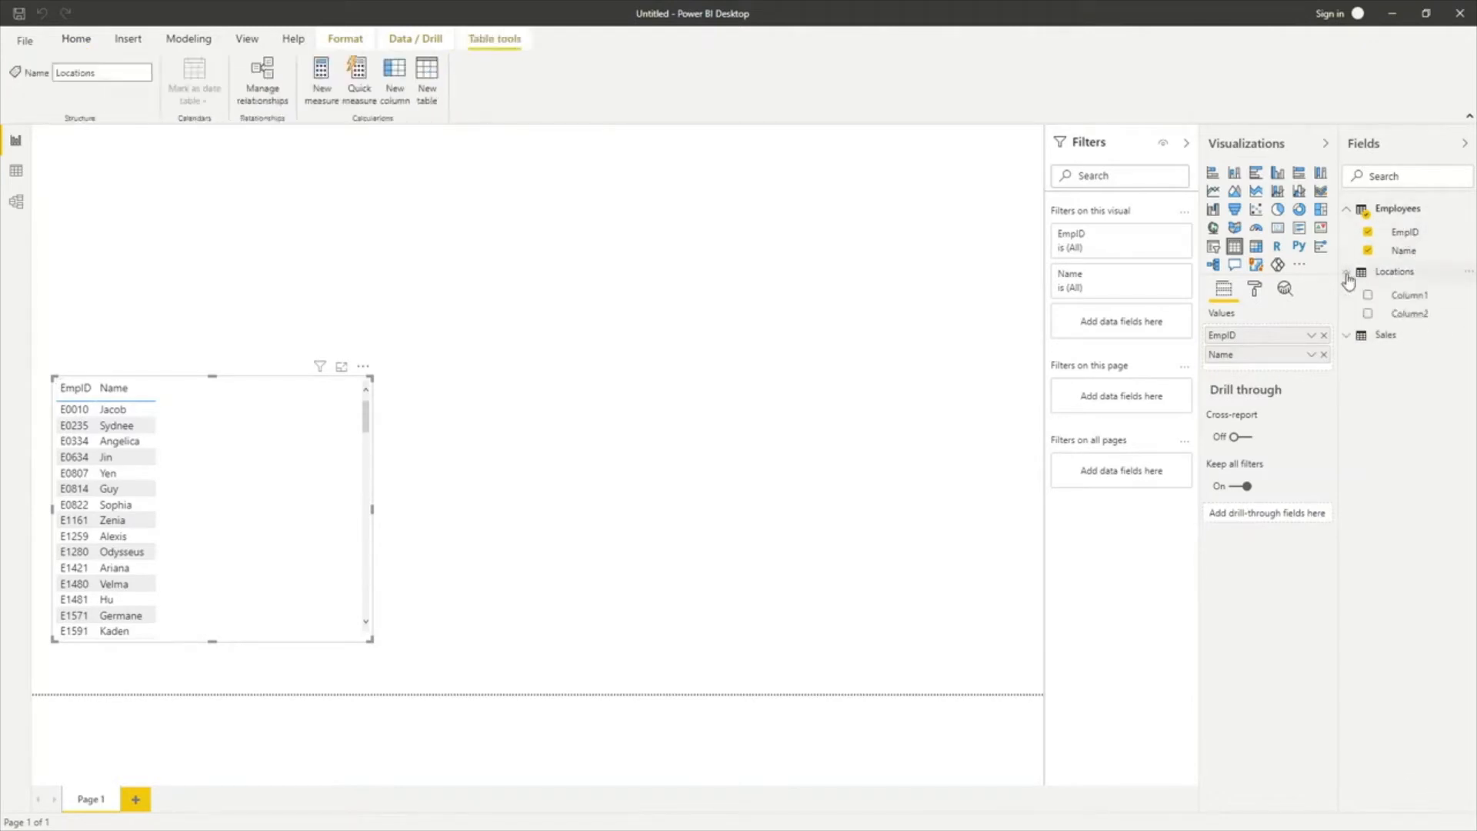
left_click(1347, 336)
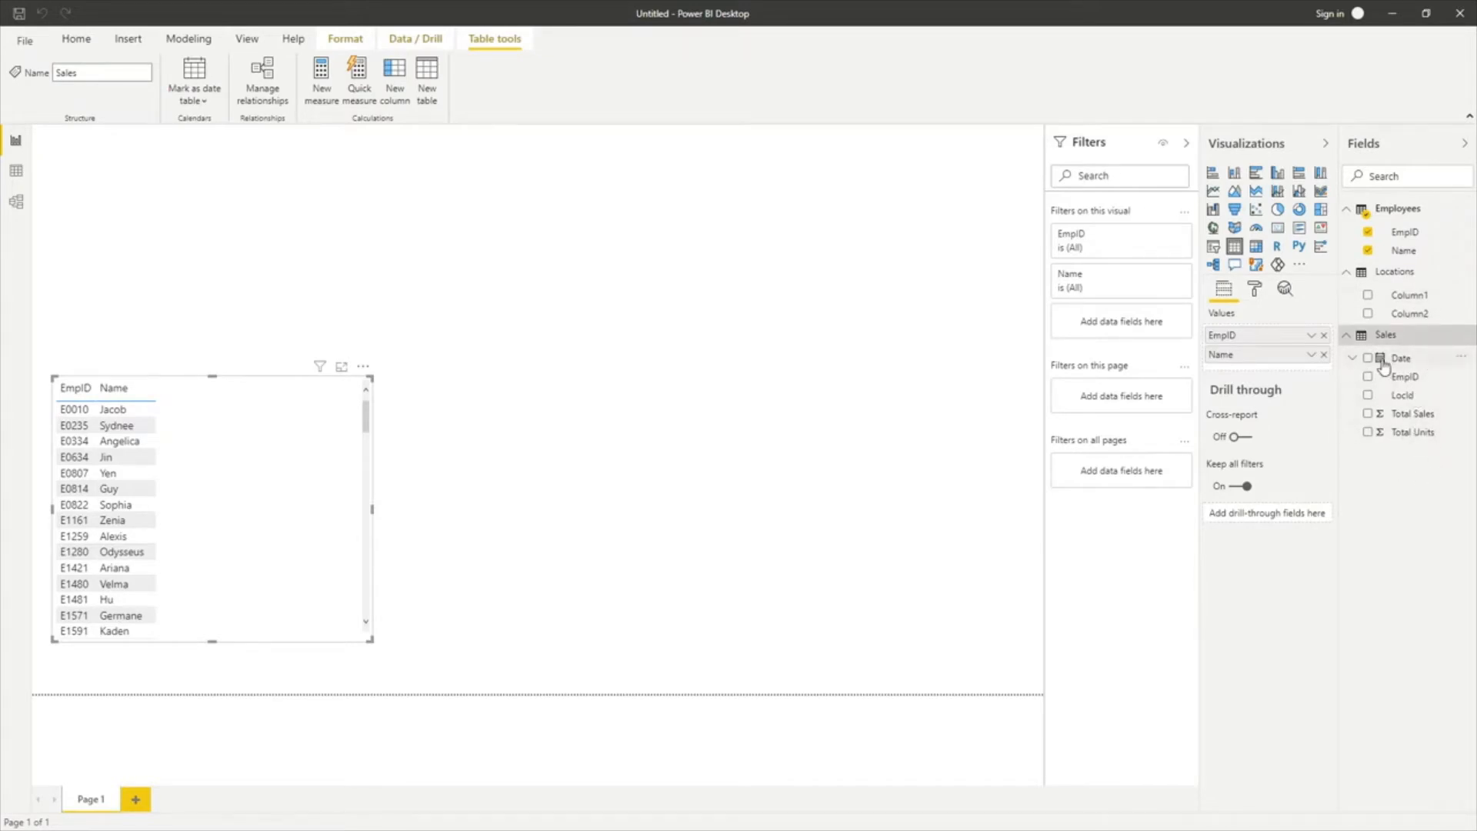
left_click(1354, 361)
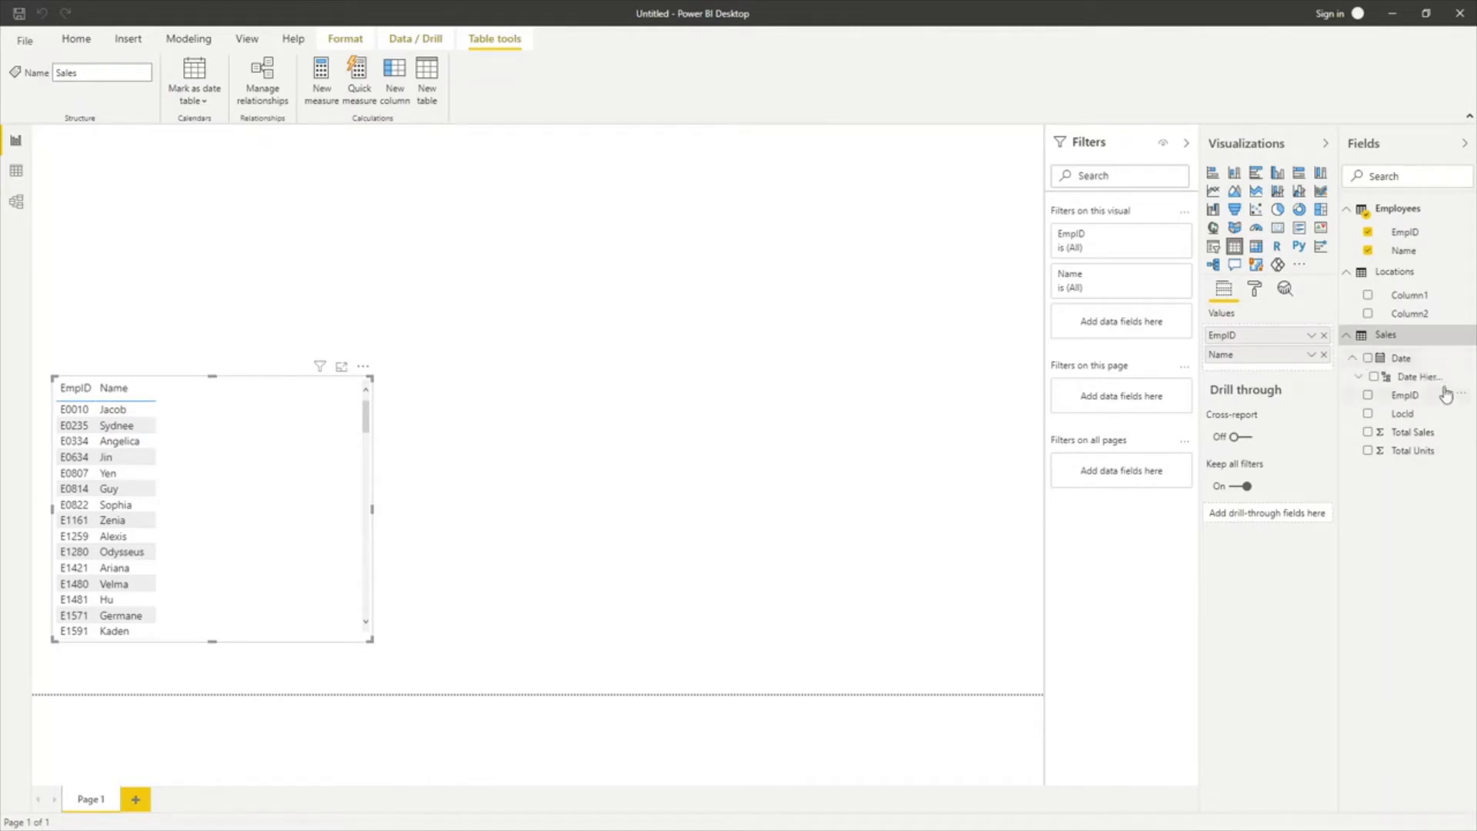
left_click(1358, 379)
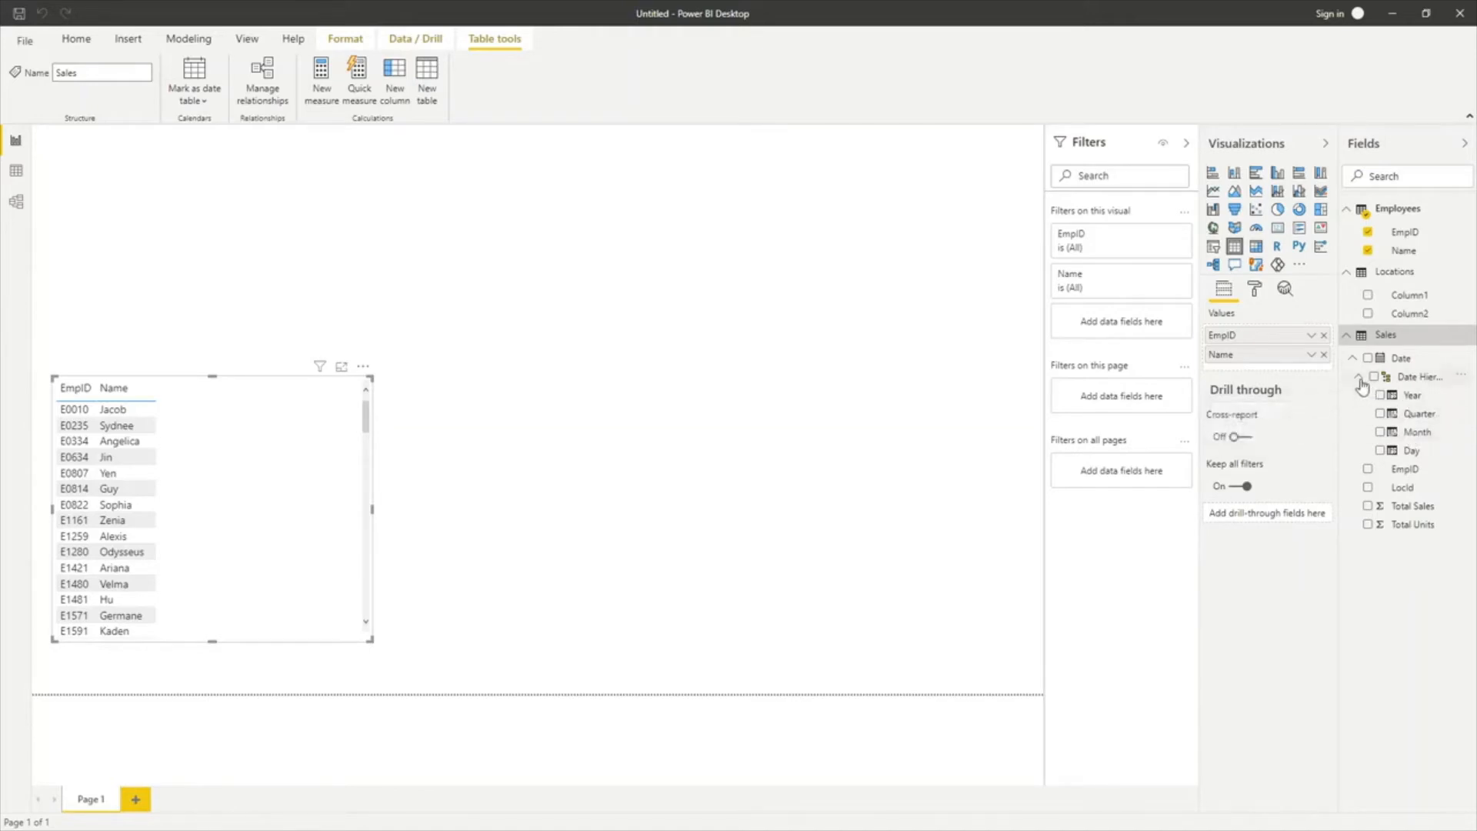
left_click(1358, 376)
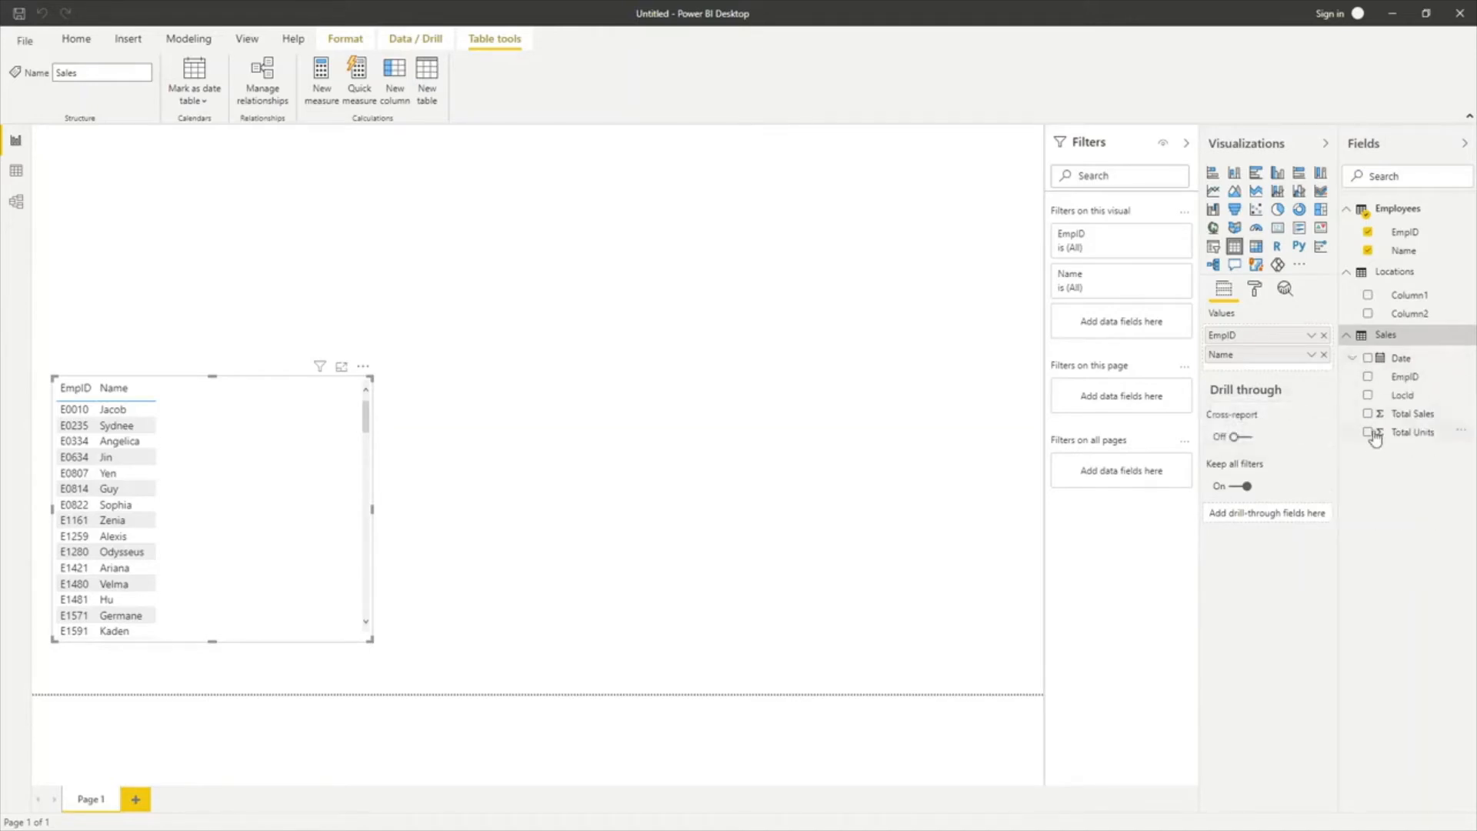
left_click(1347, 335)
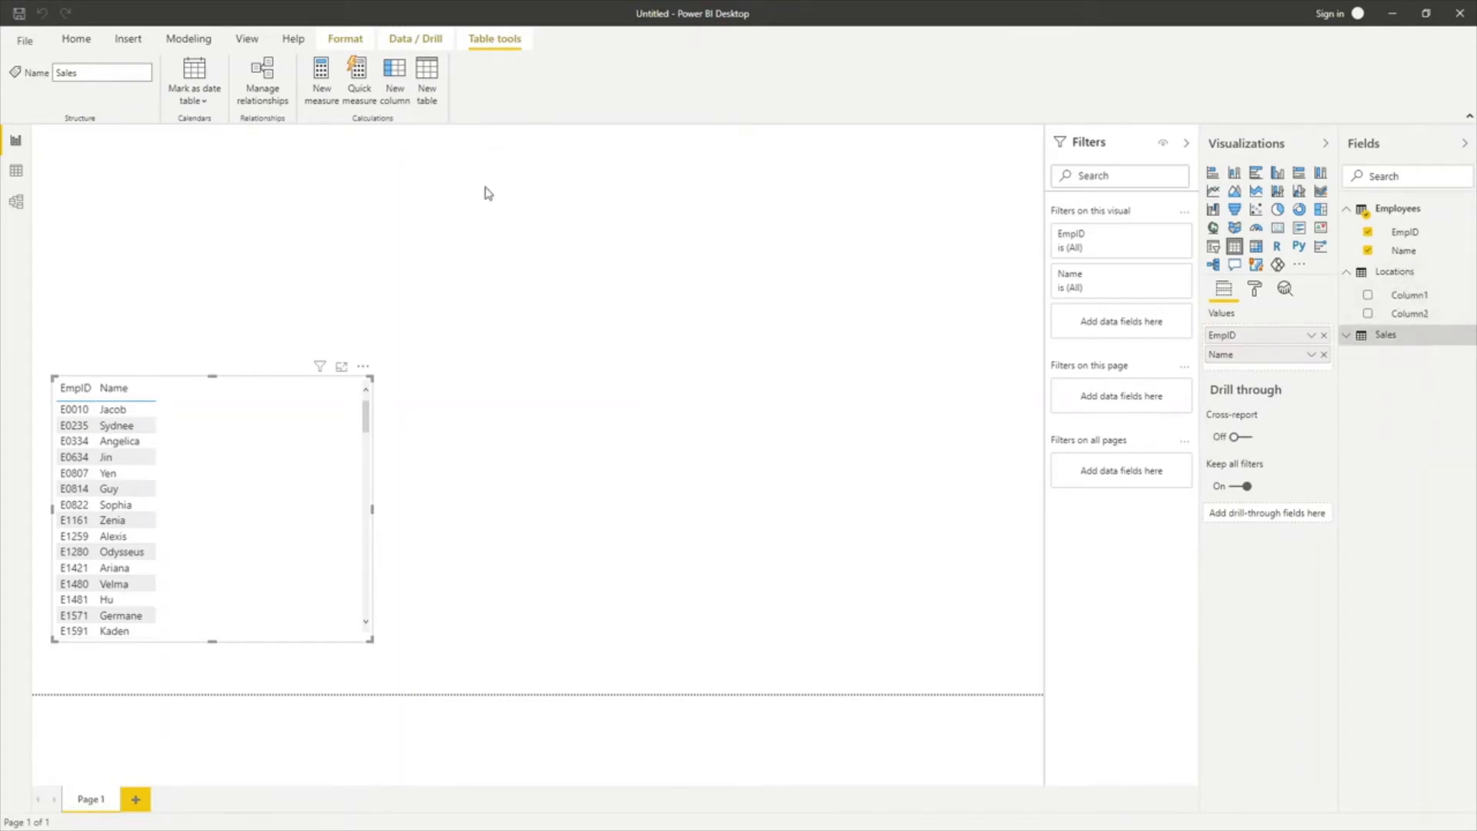
Promote the first row of the Locations query to column headers in Power Query Editor and apply the change to the report
left_click(71, 38)
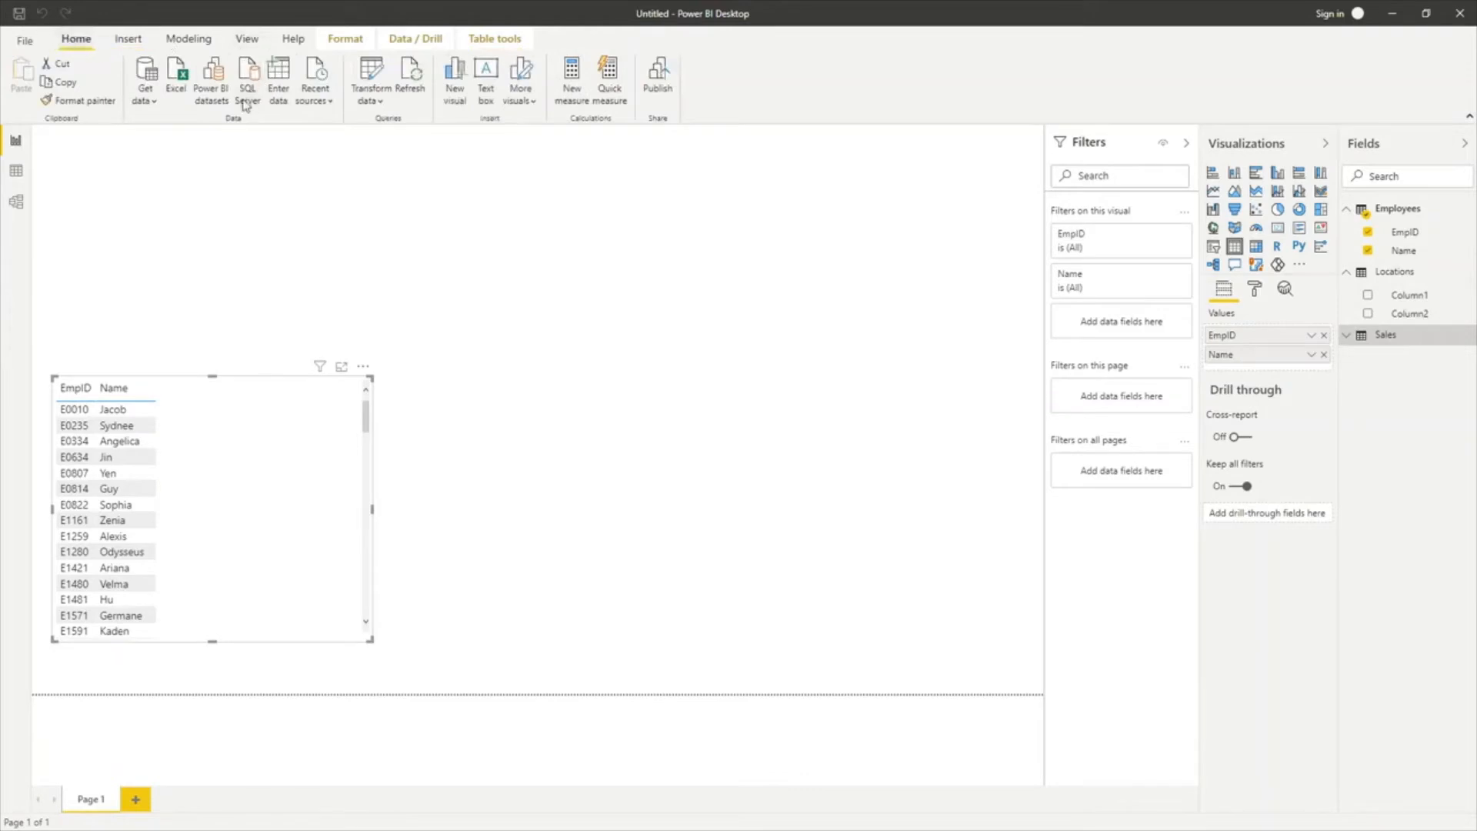
left_click(394, 111)
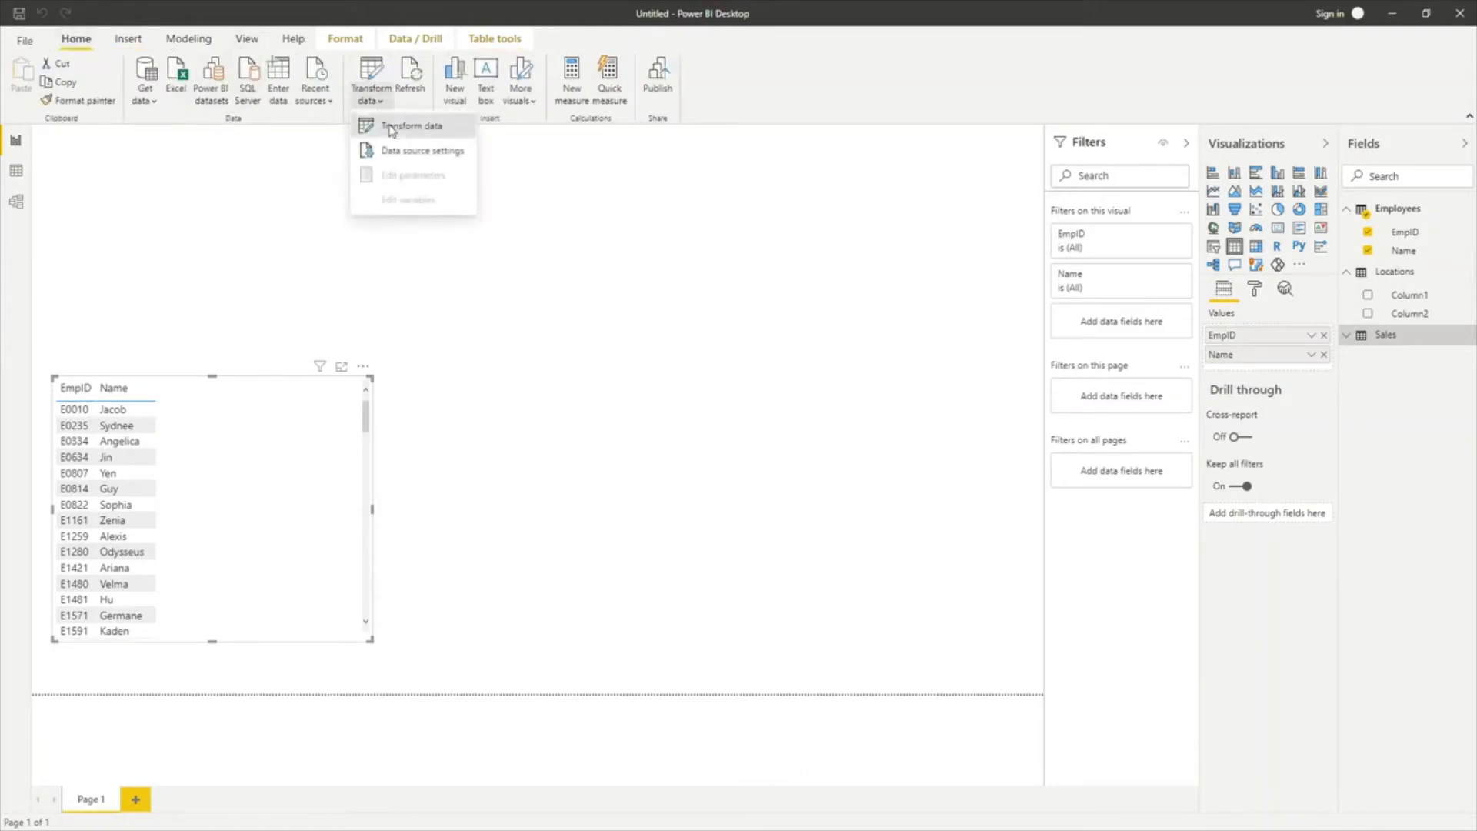
left_click(390, 127)
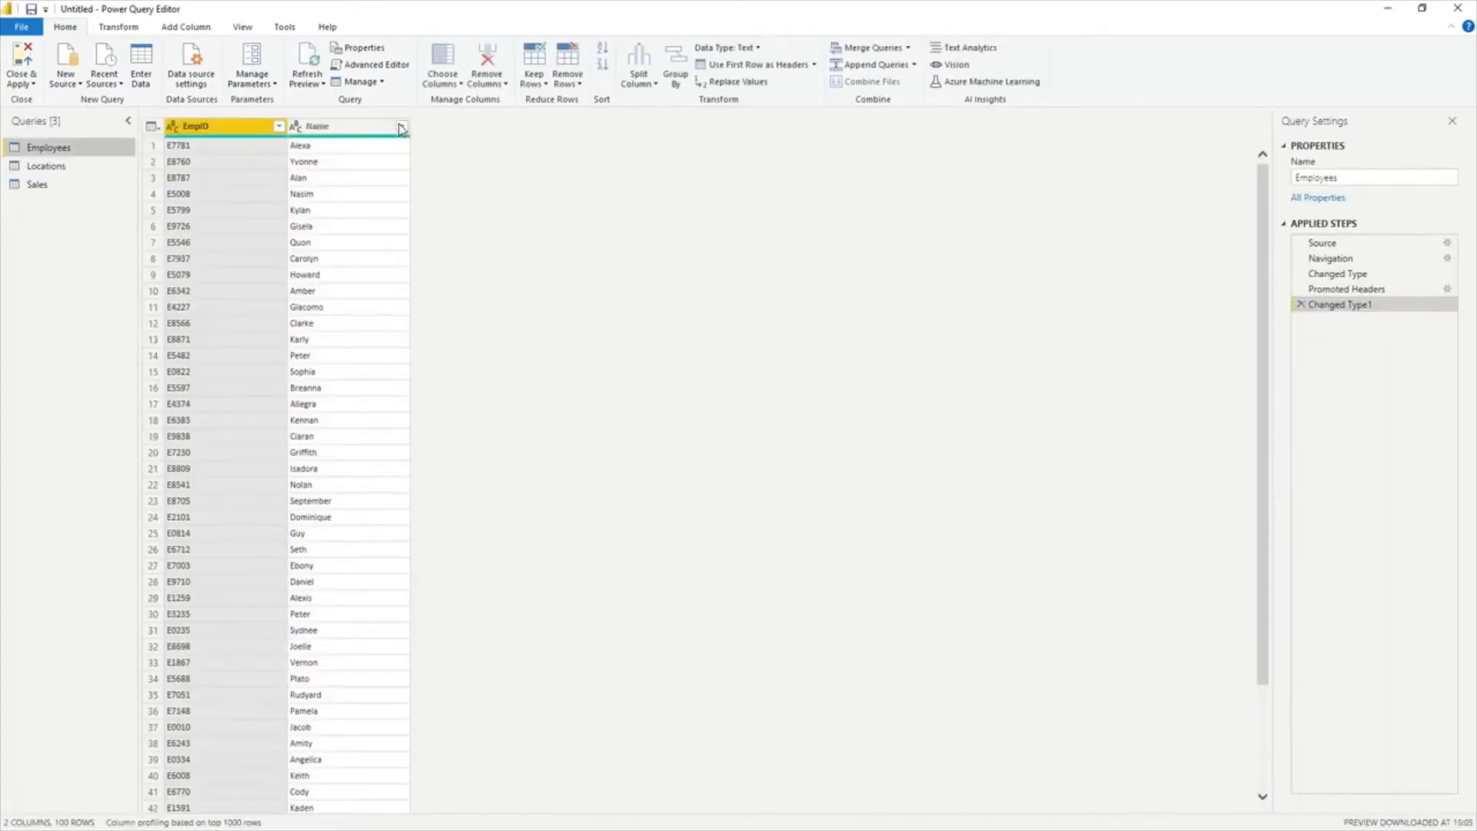
left_click(53, 171)
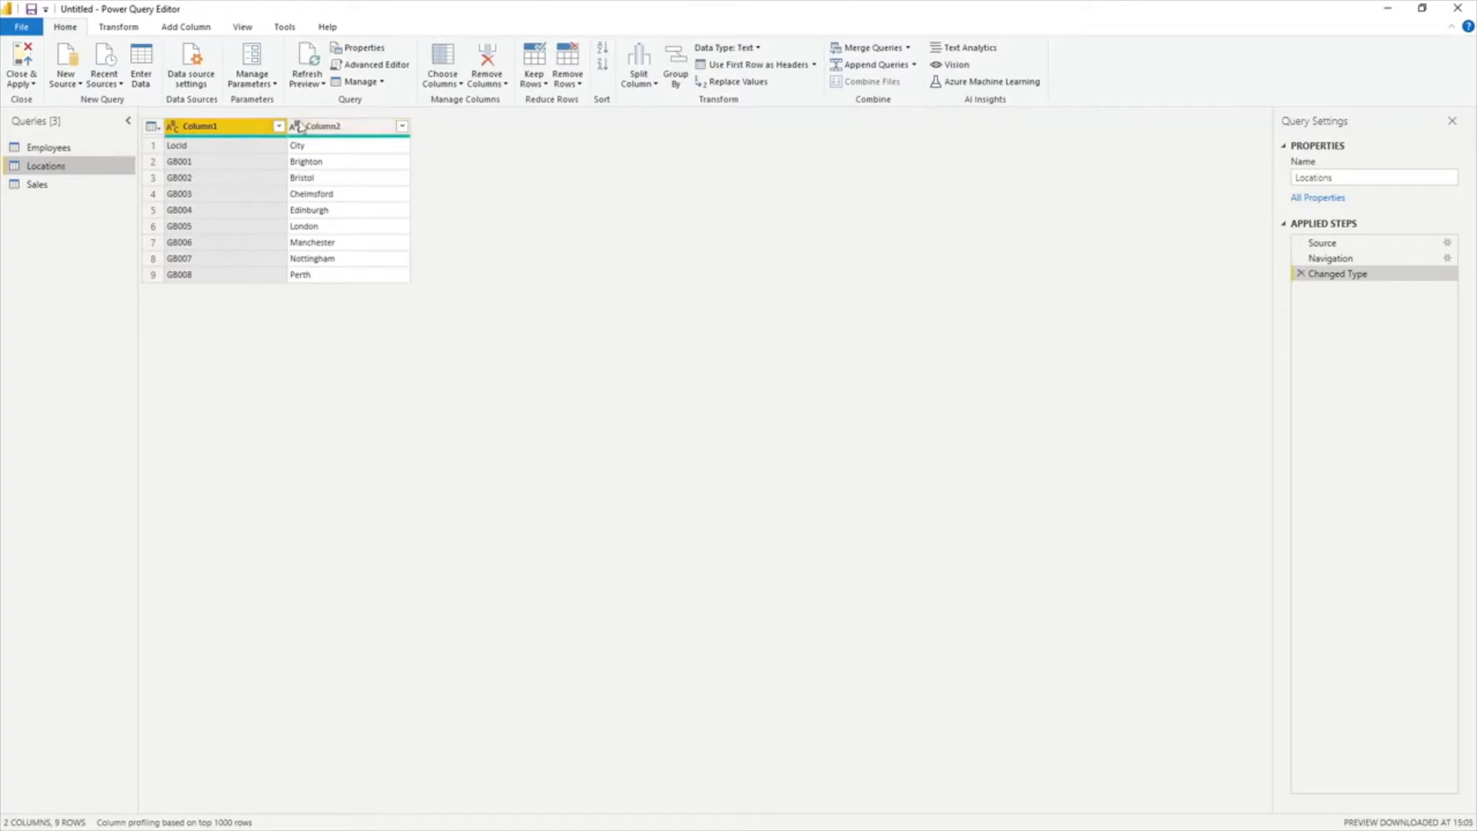
left_click(784, 69)
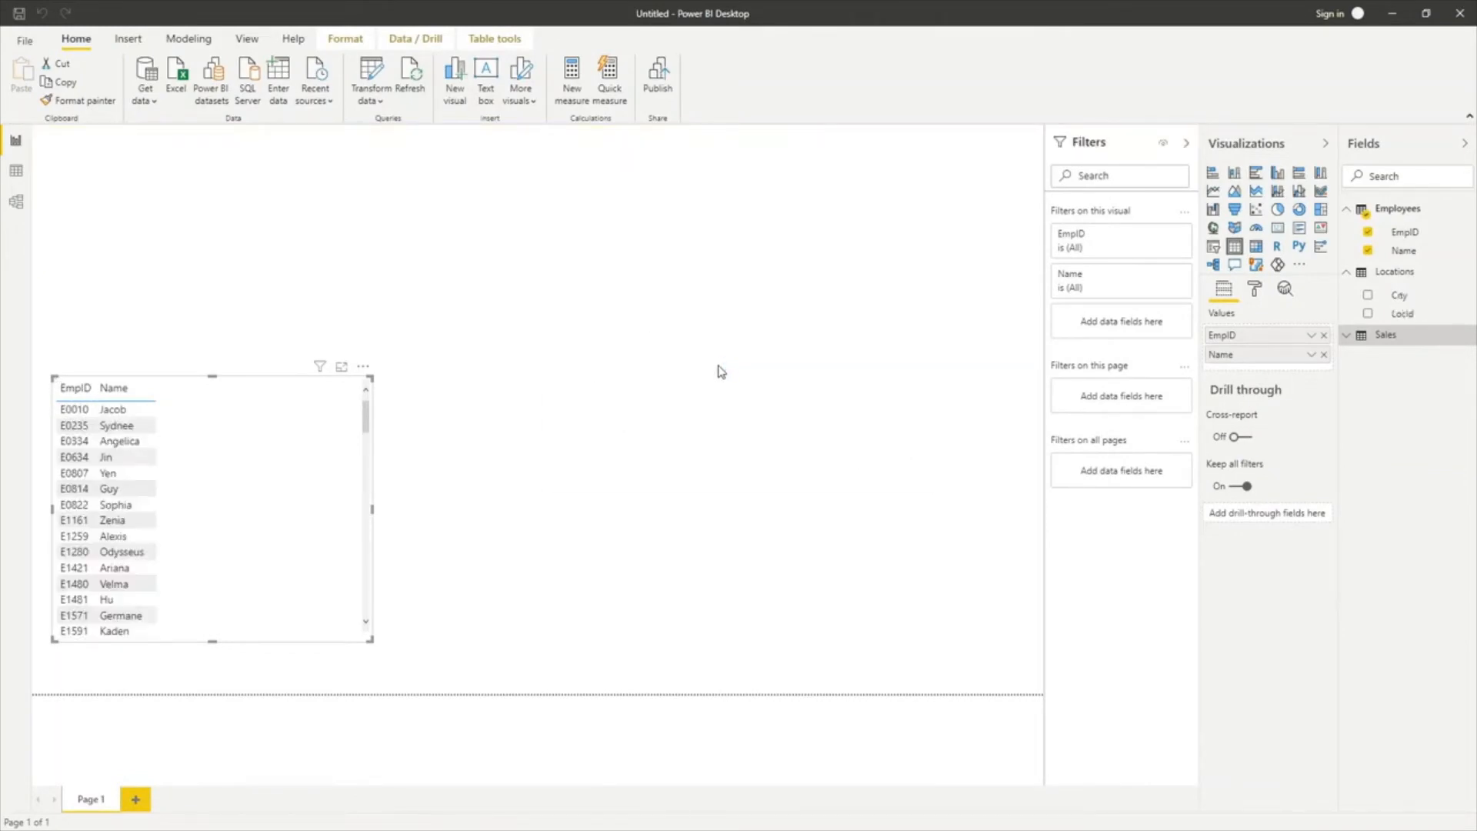
Examine the Sales fields and the loaded rows of the Employees, Locations and Sales tables in Data view
left_click(1346, 336)
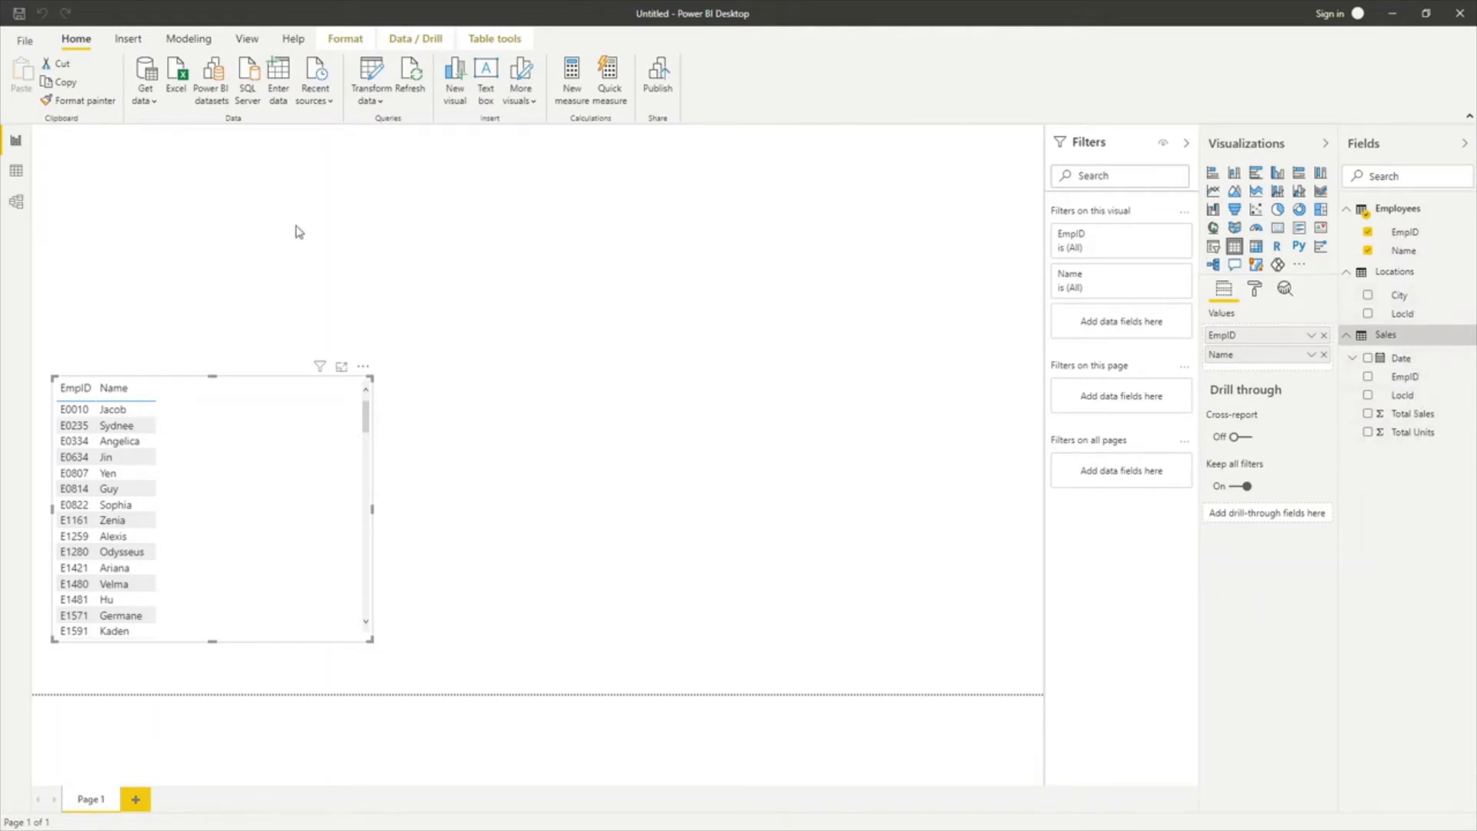
left_click(20, 146)
left_click(16, 172)
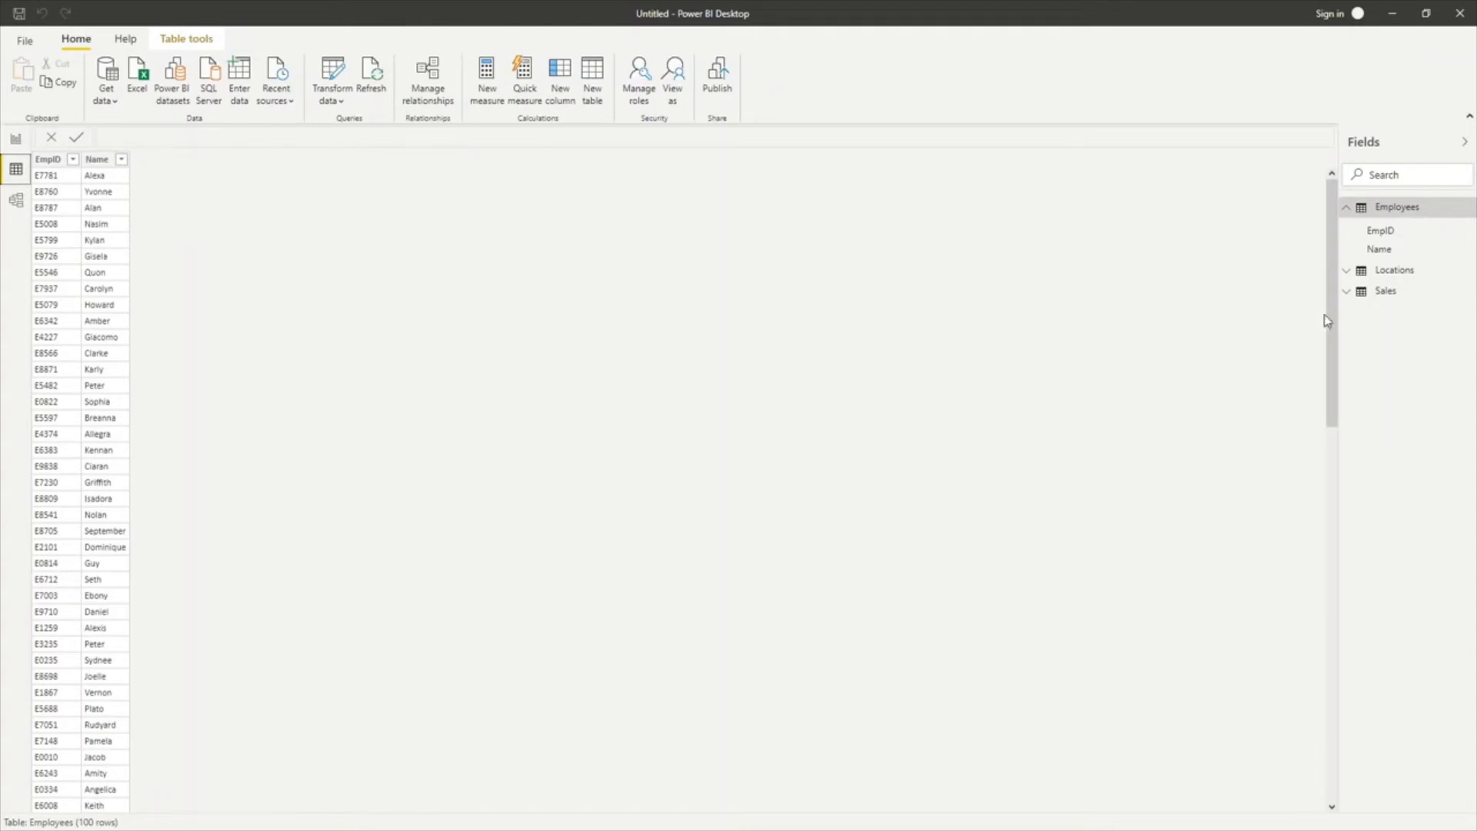
left_click(1415, 275)
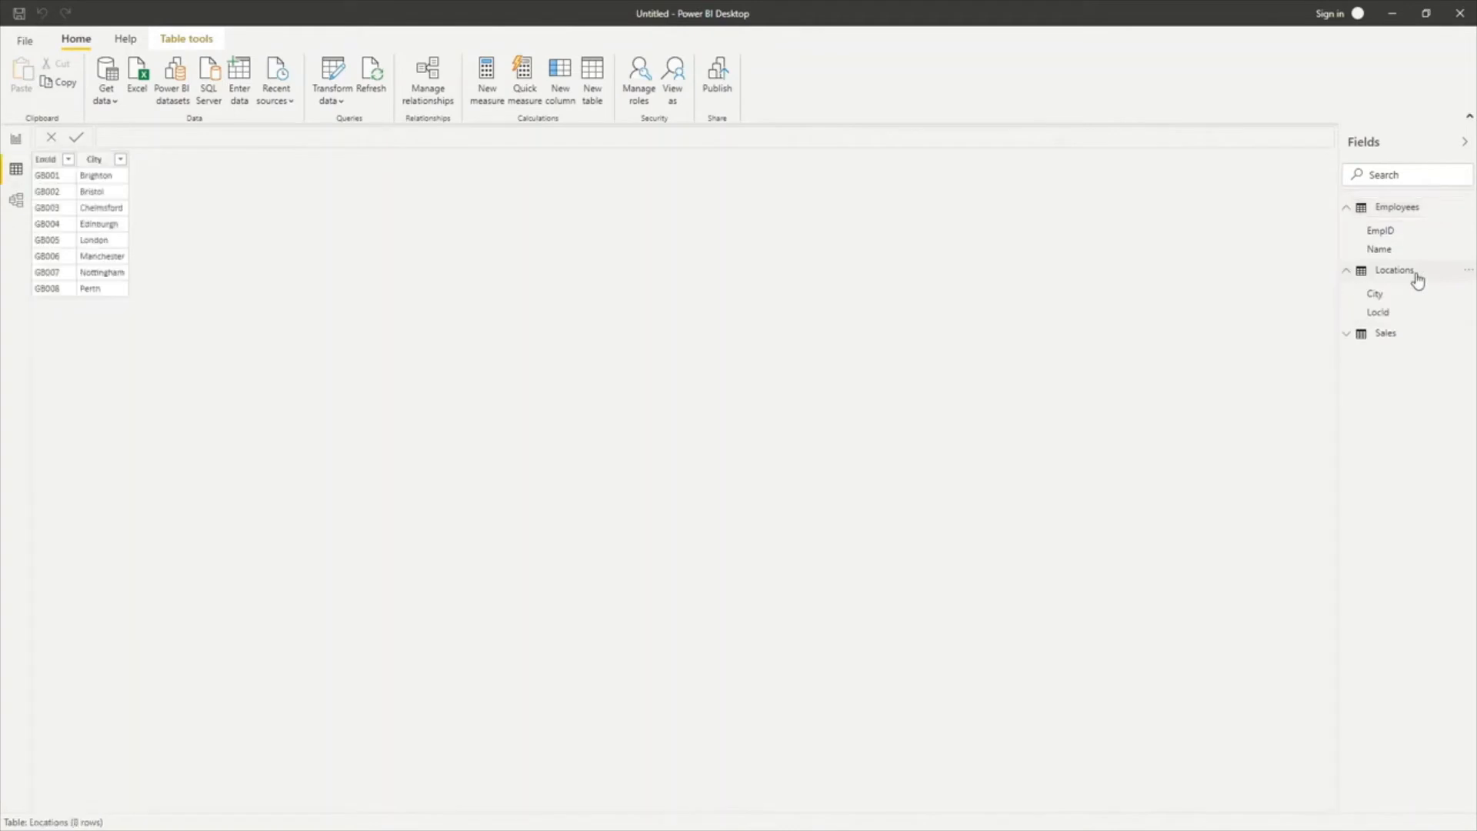
left_click(1385, 337)
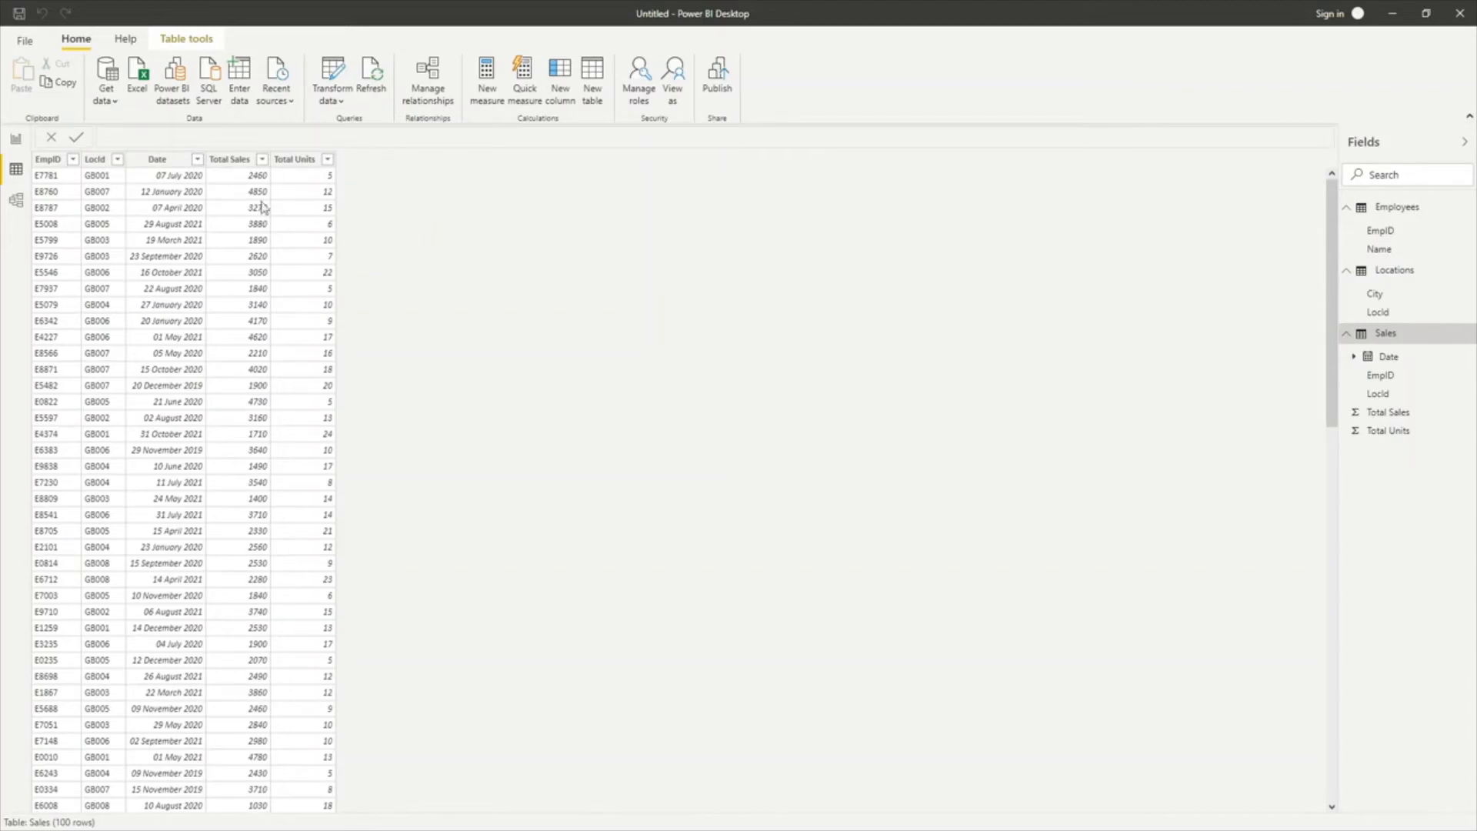
Delete the relationship between Employees and Sales in the data model and recreate it by linking EmpID in both tables
left_click(18, 203)
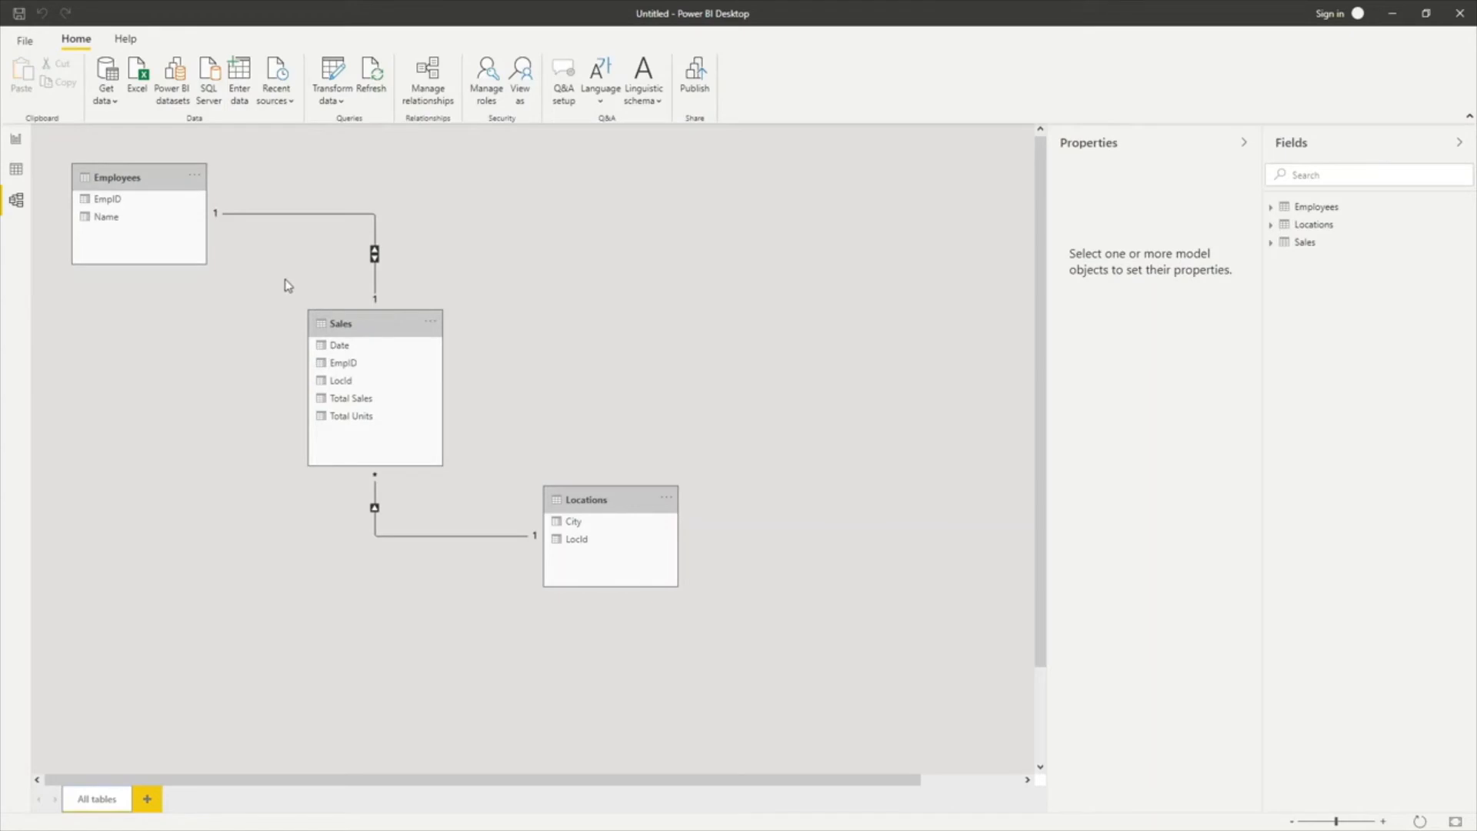
right_click(376, 257)
left_click(423, 274)
left_click(817, 448)
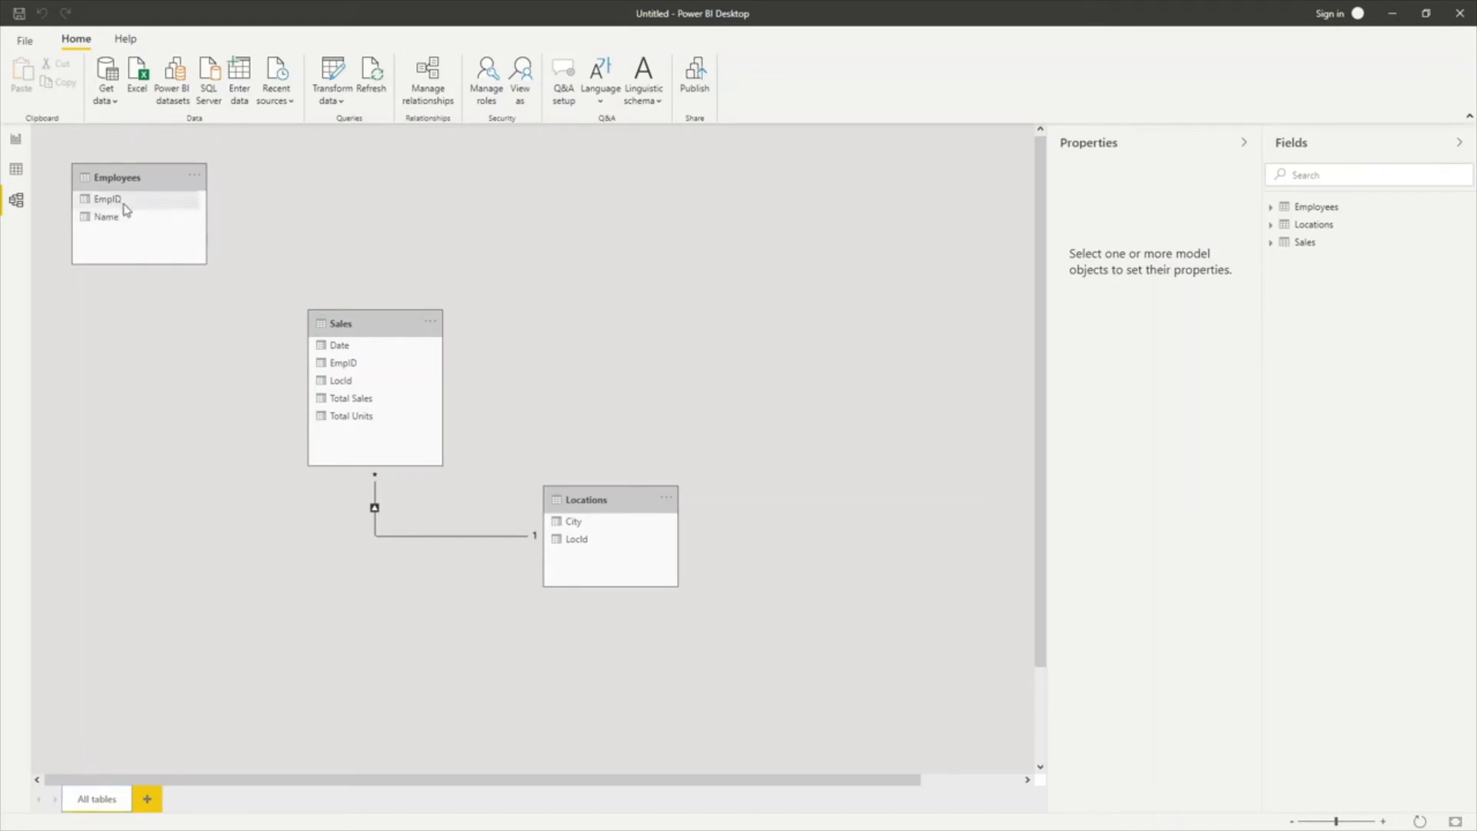
left_click_drag(125, 208, 397, 372)
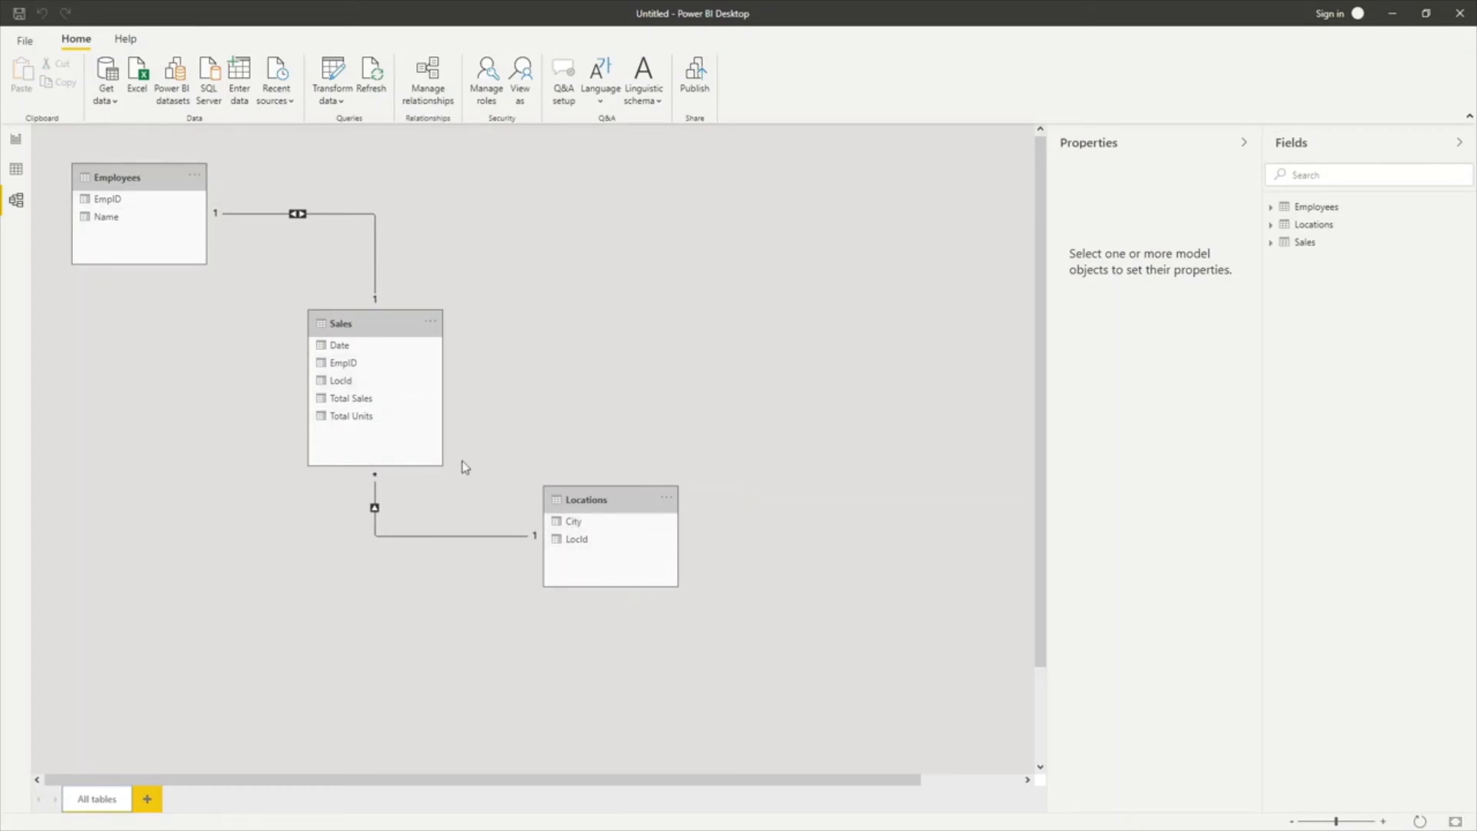
Return to the report page and widen the employee table visual to roughly twice its width
left_click(16, 140)
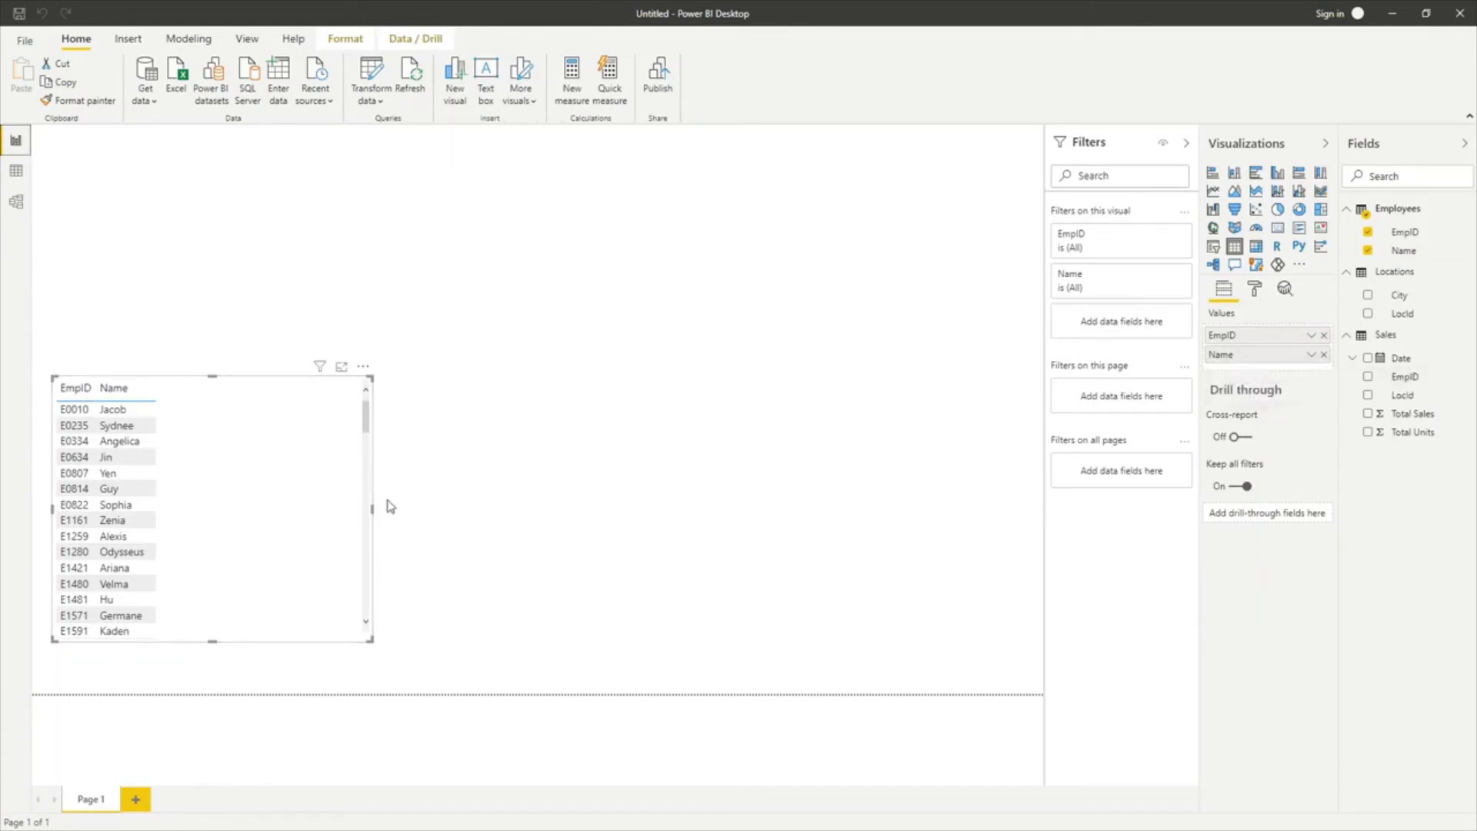
left_click_drag(372, 510, 794, 510)
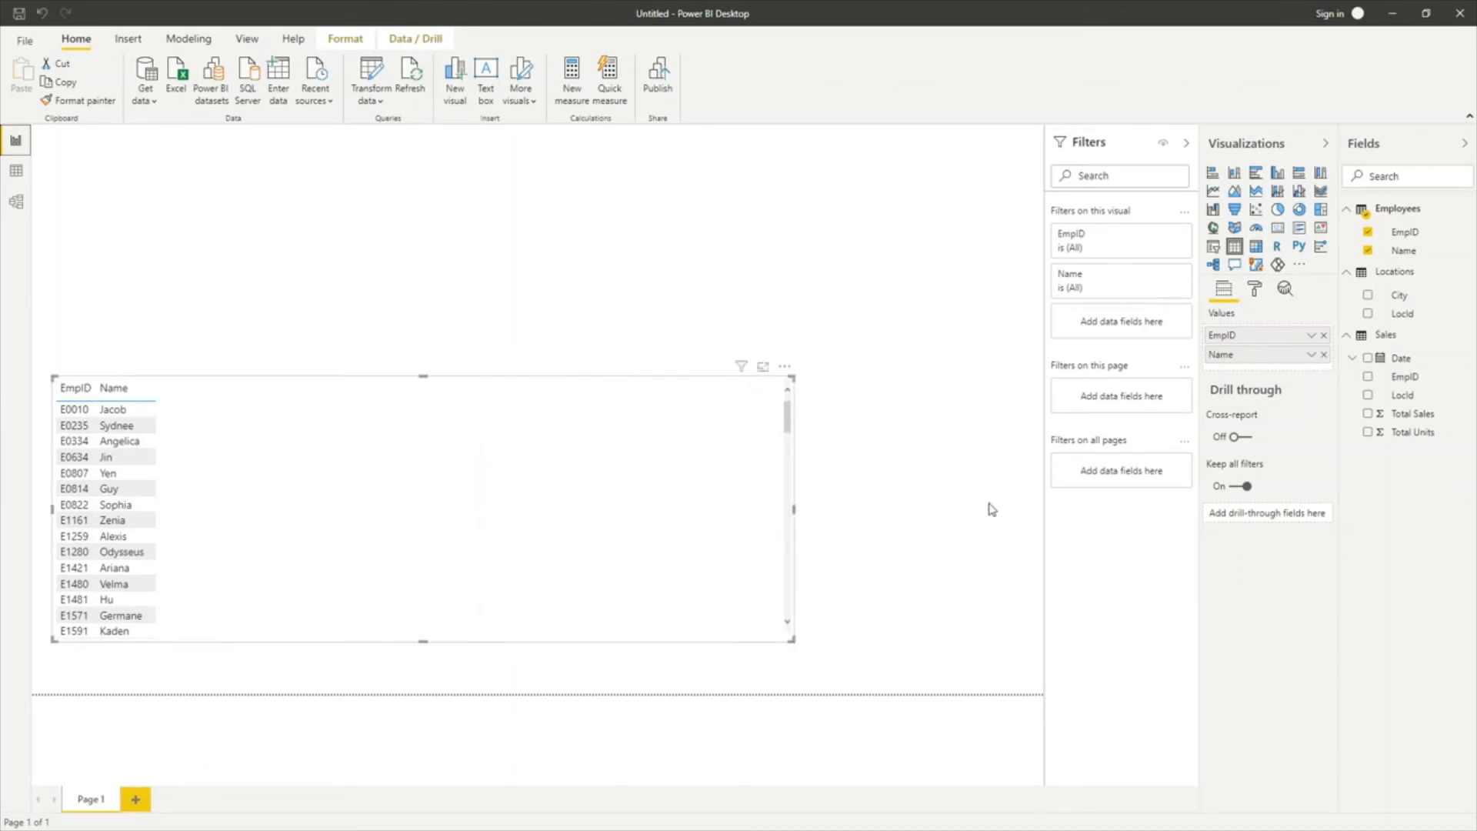
left_click(806, 240)
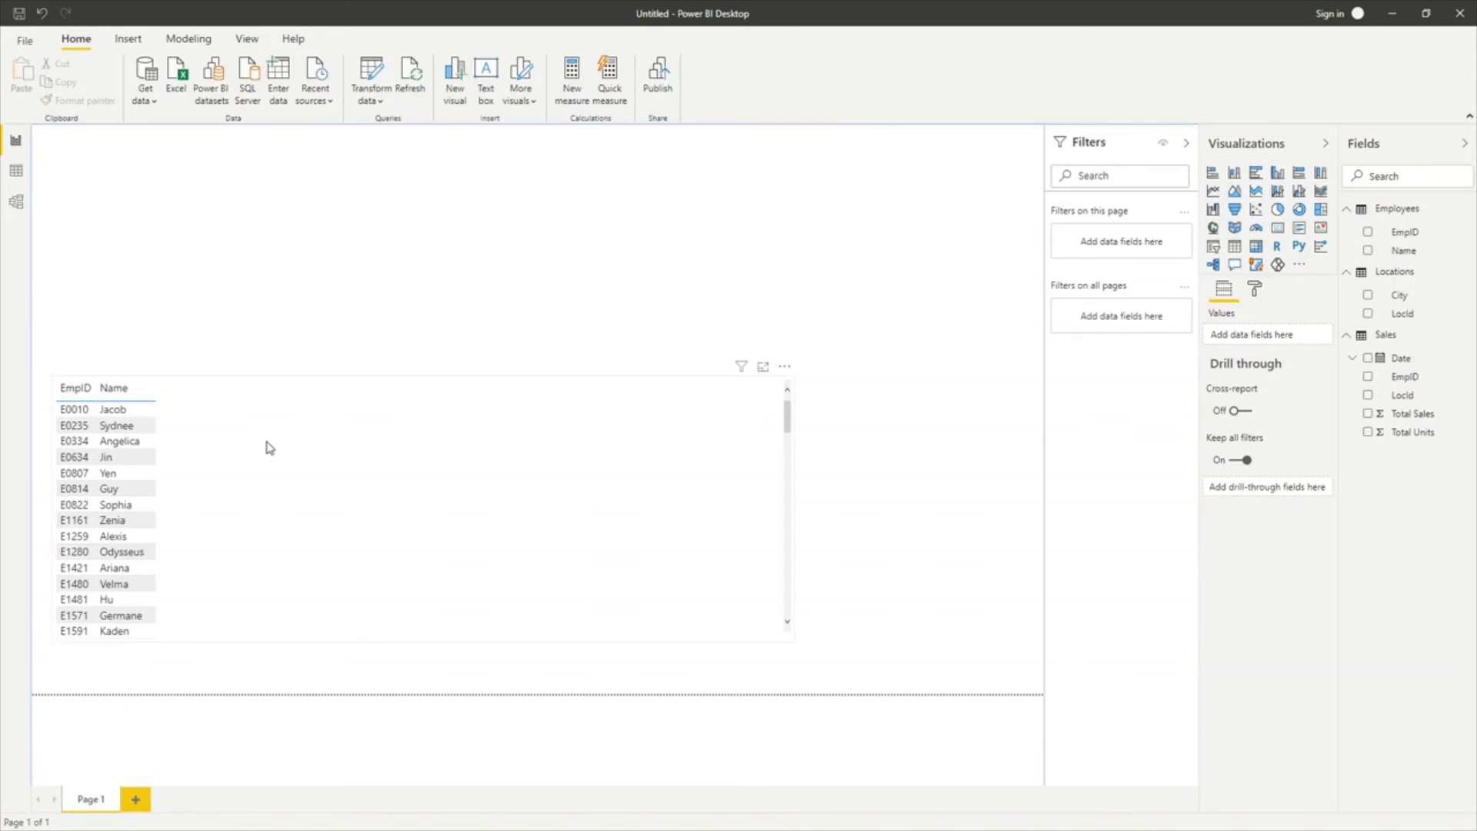
Add City and LocId from the Locations table to the table visual, with LocId placed between Name and City
left_click(351, 449)
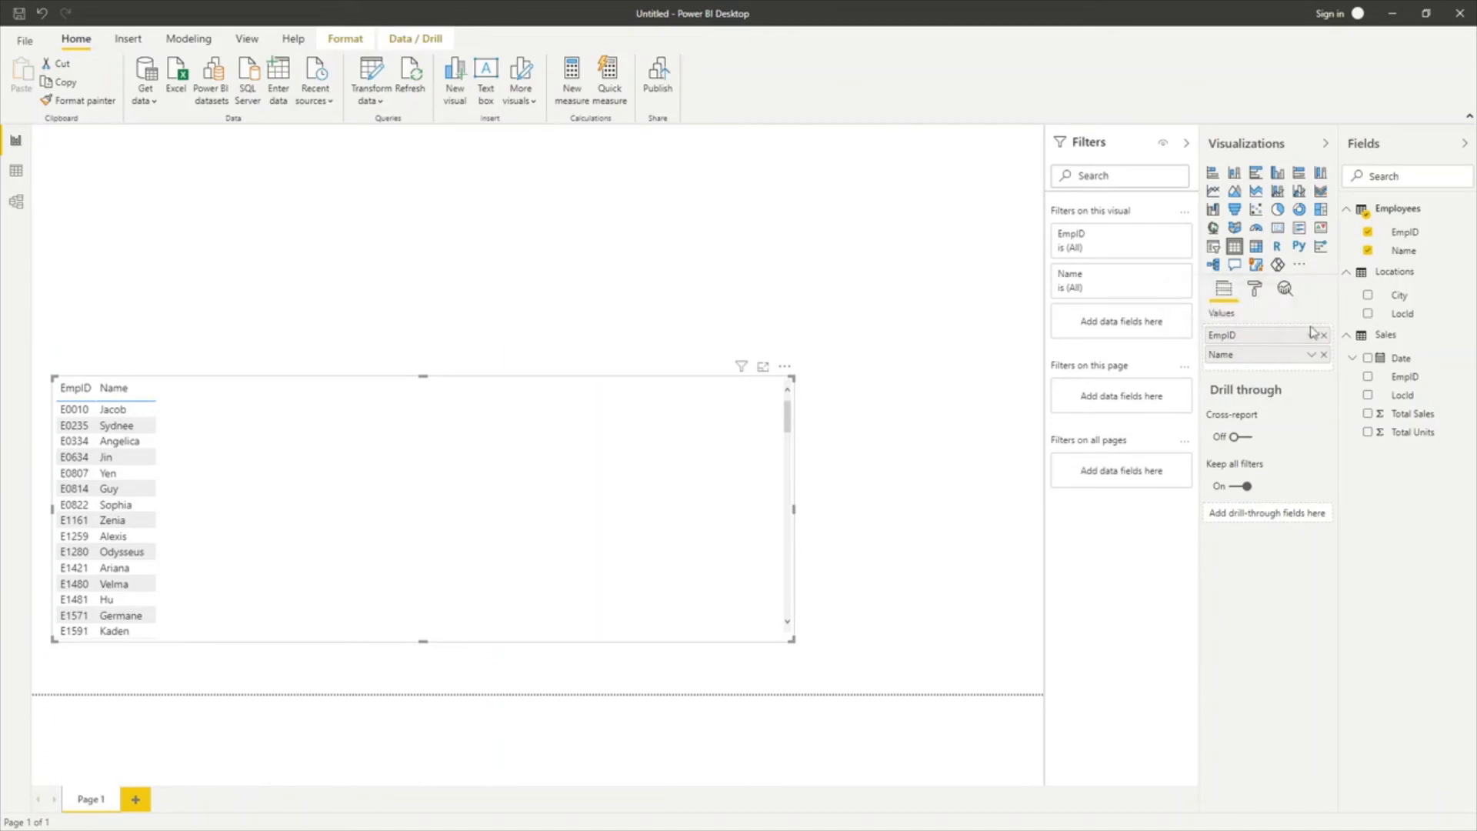
left_click_drag(1414, 304, 1308, 363)
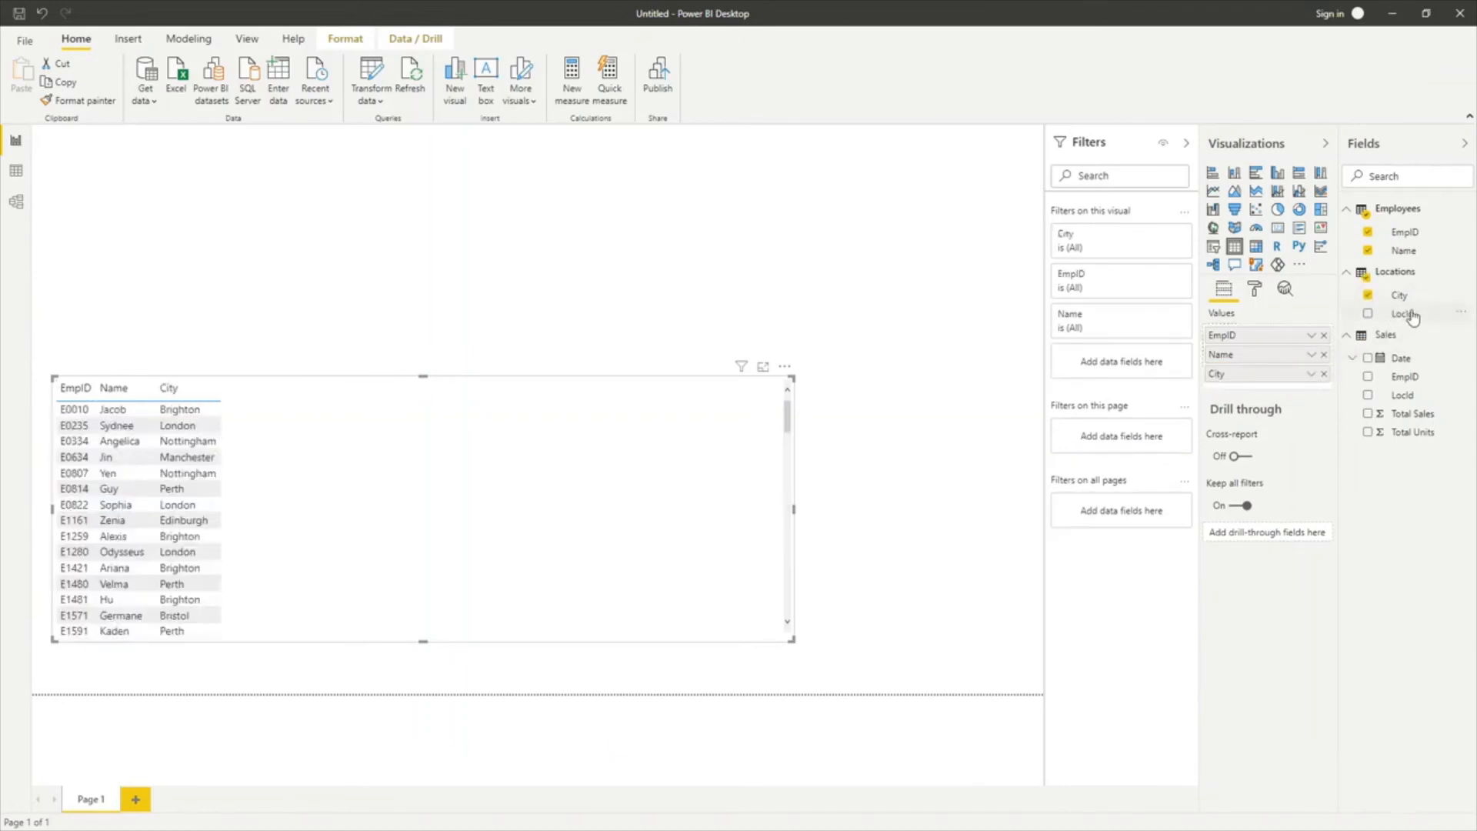
left_click_drag(1413, 313, 1304, 362)
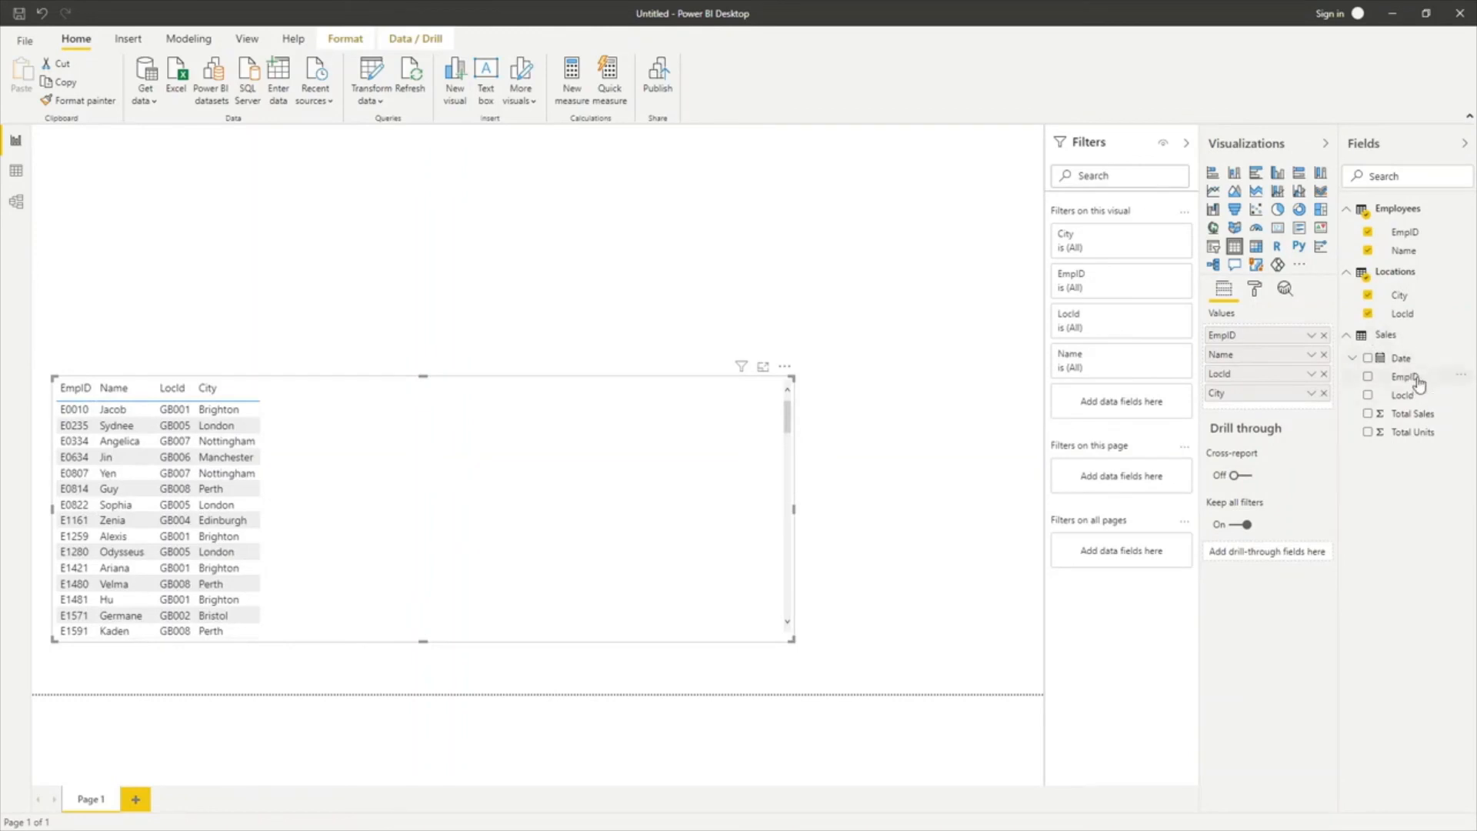
Add EmpID, LocId, Total Sales and Total Units from Sales to the table visual, placing each ID beside its matching column
left_click_drag(1417, 382, 1308, 352)
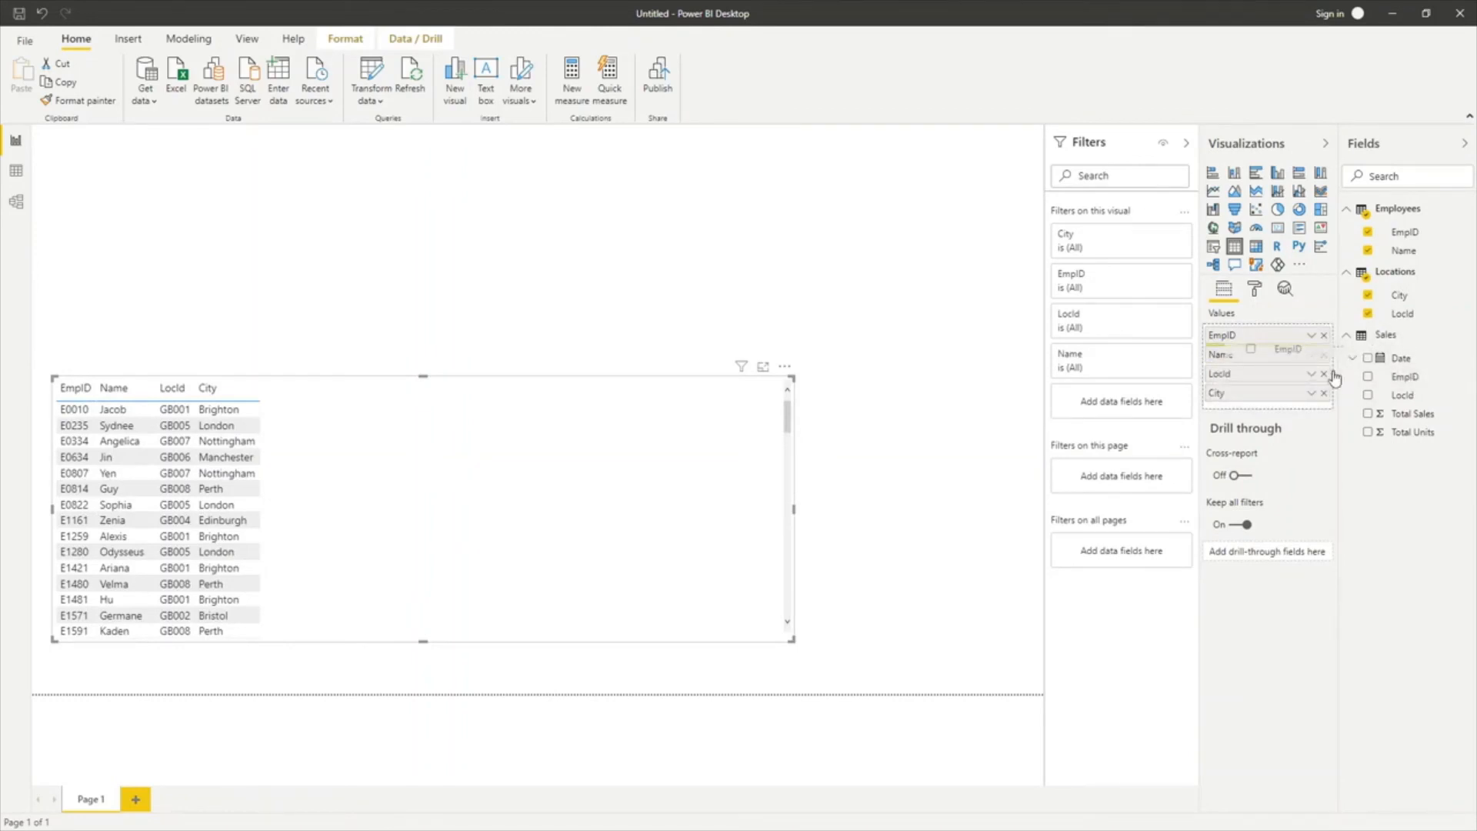
left_click_drag(1422, 397, 1305, 415)
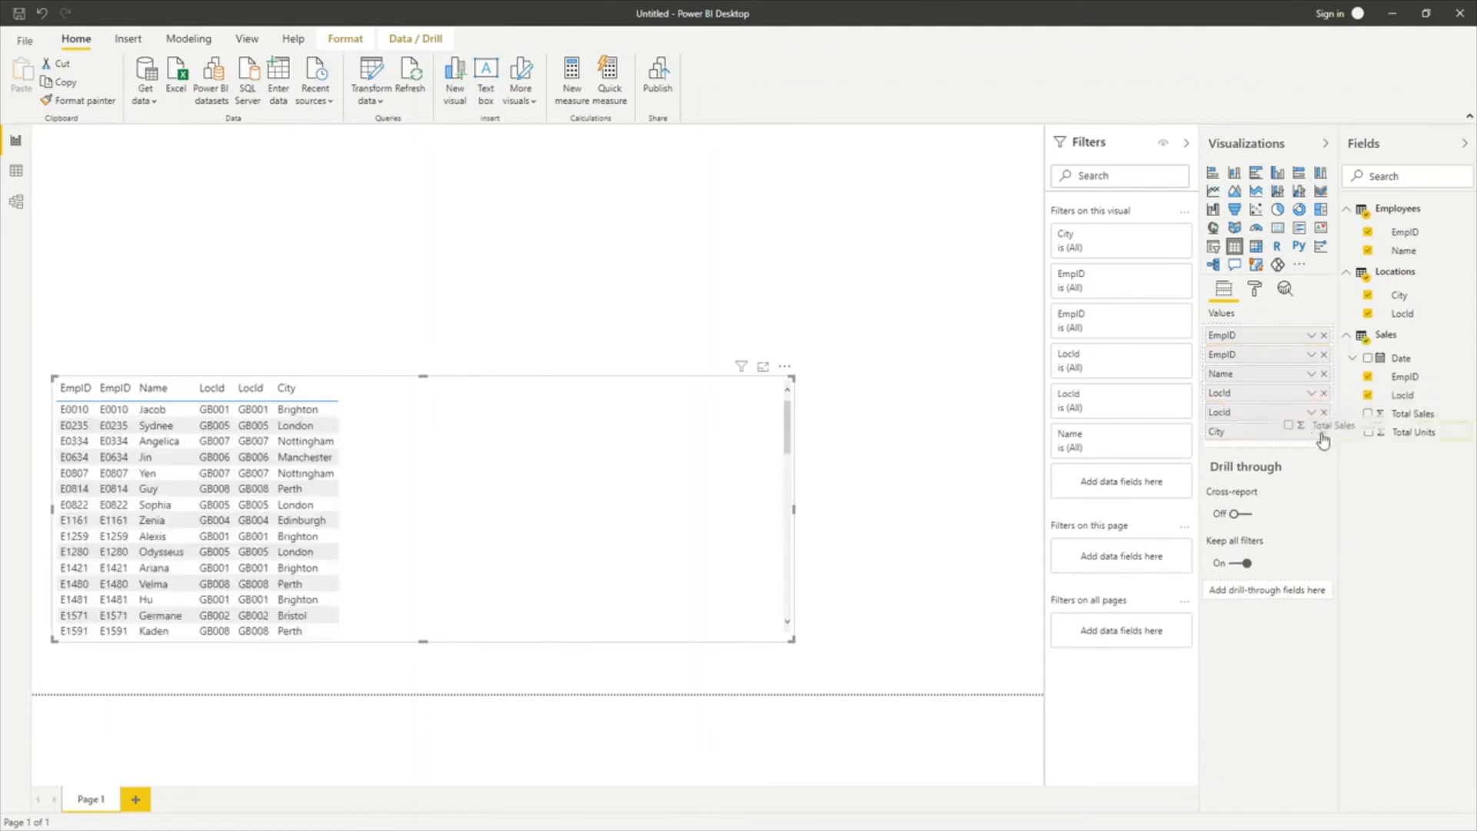
left_click(1368, 413)
left_click_drag(1412, 433, 1316, 464)
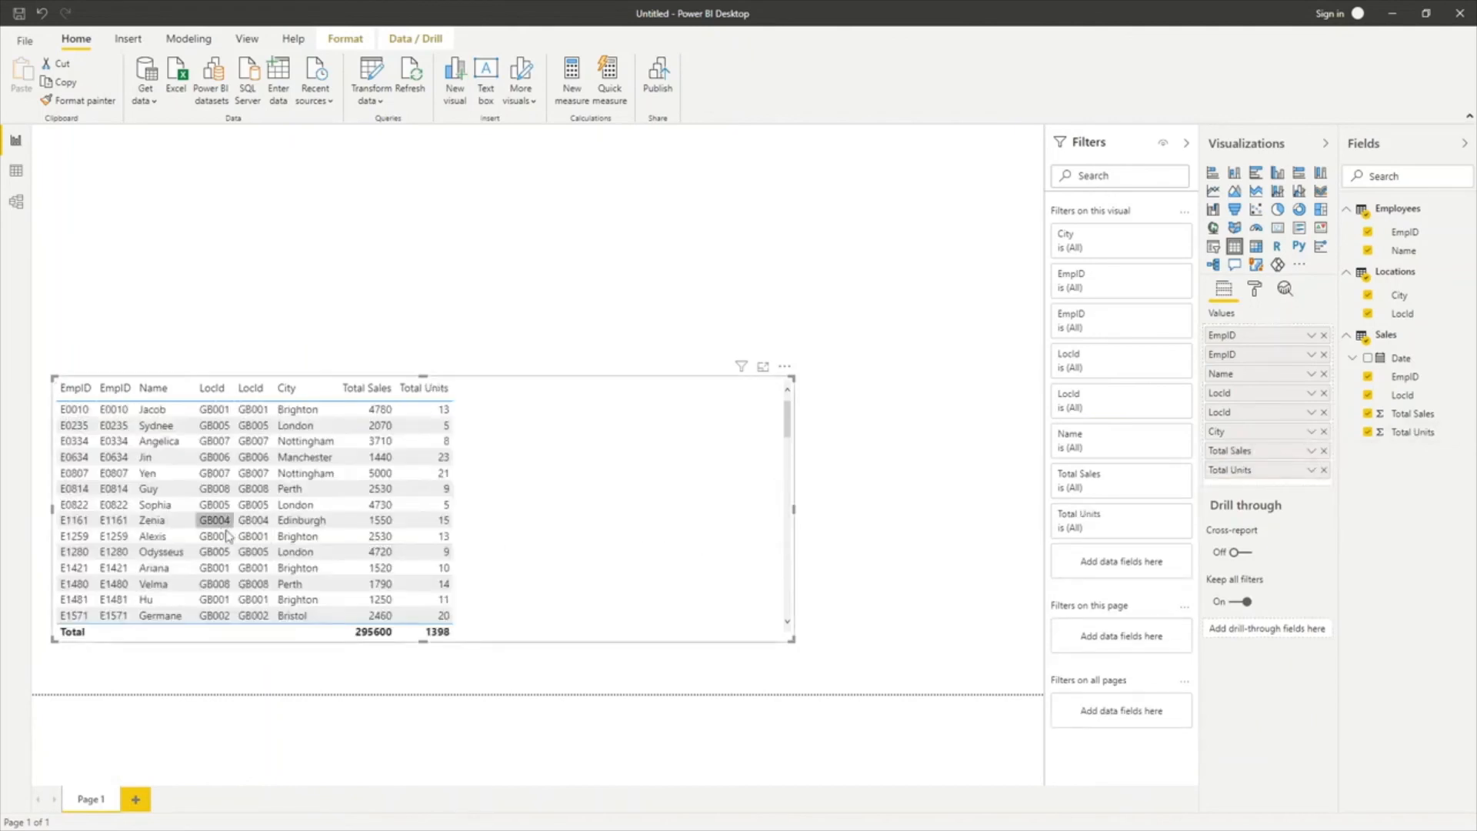
Remove both EmpID and both LocId columns from the table visual, keeping Name, City, Total Sales and Total Units
left_click(75, 389)
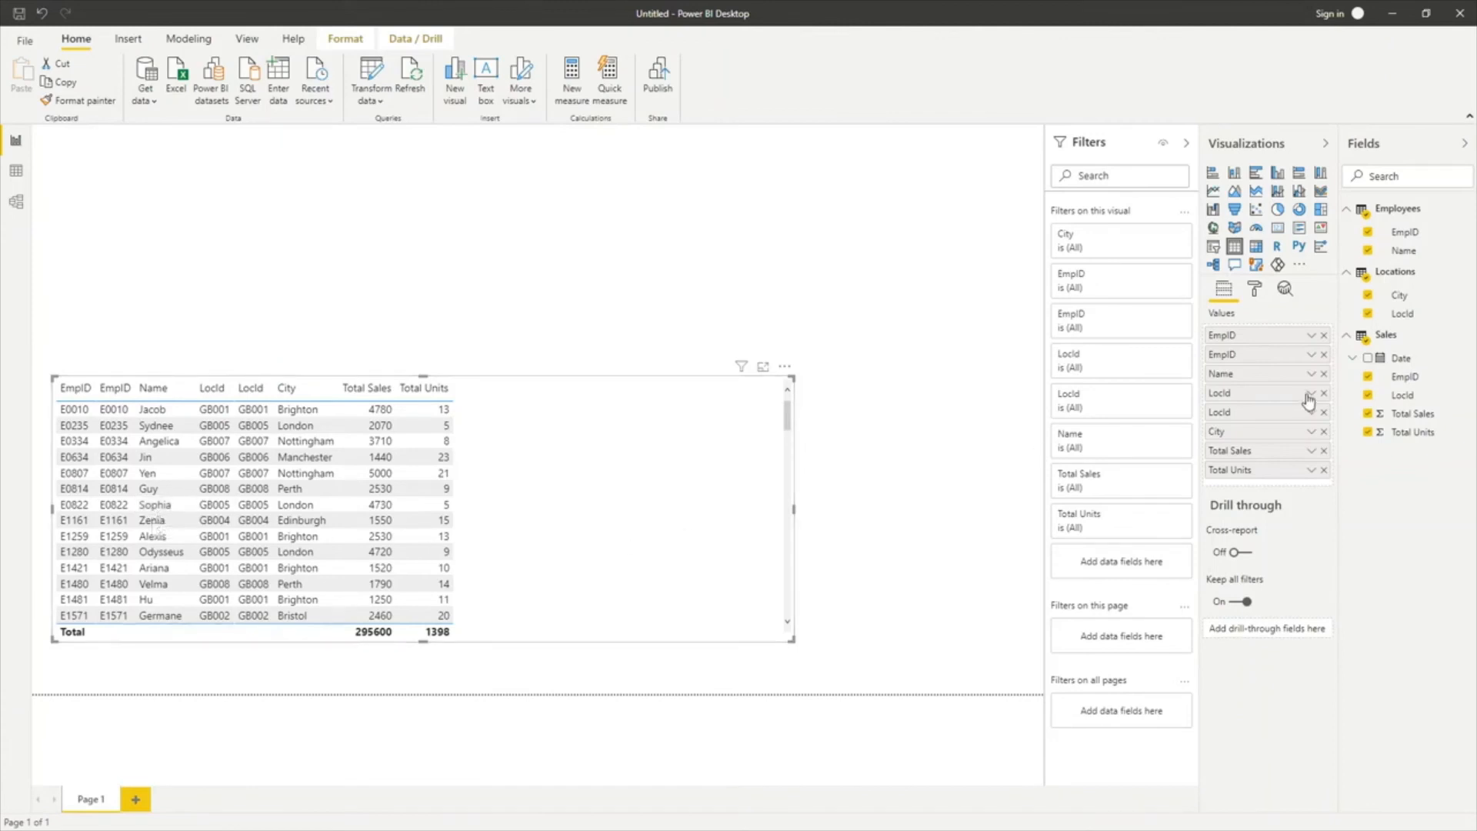
left_click(1324, 336)
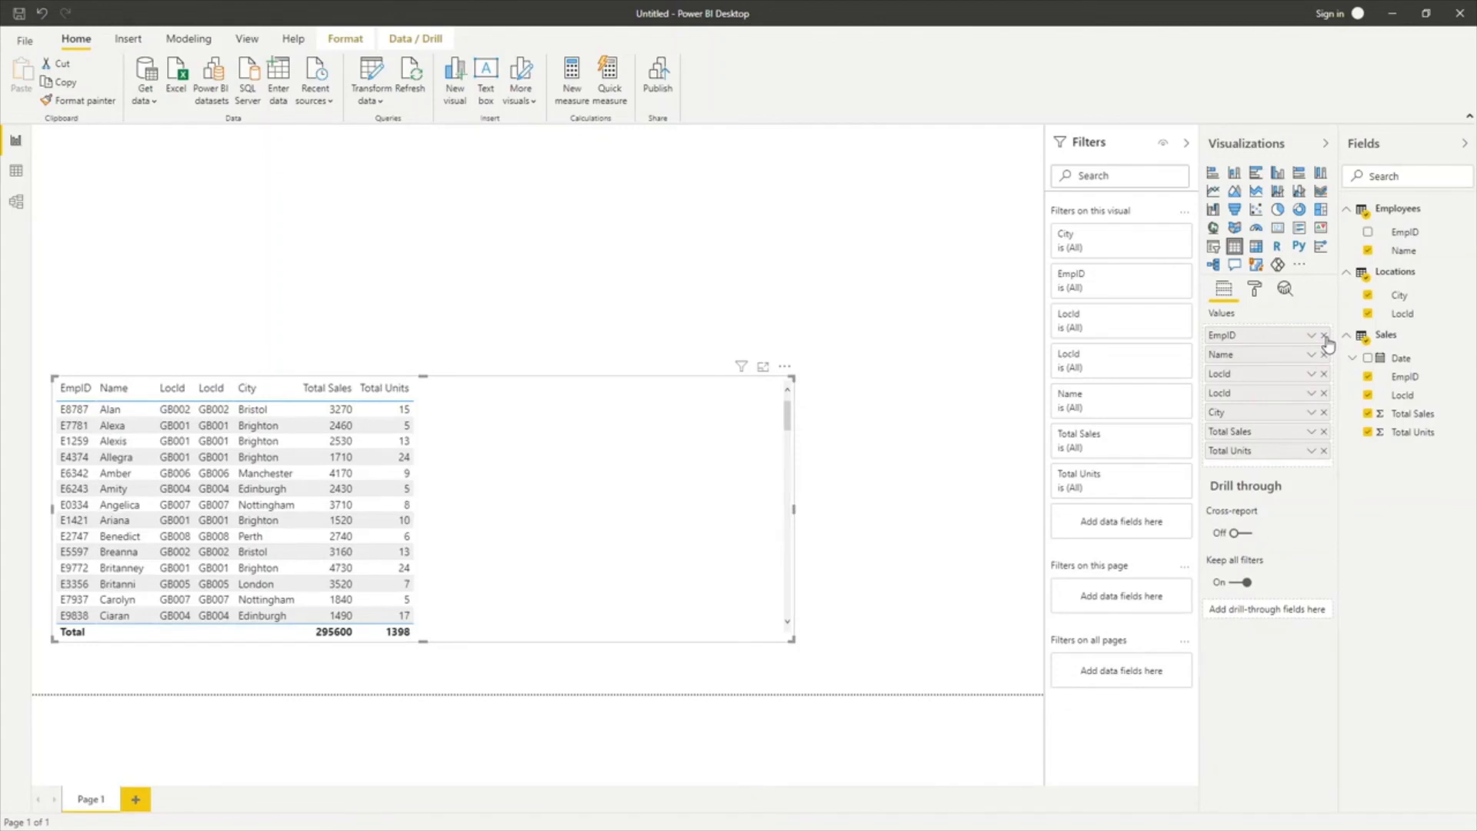
left_click(1324, 336)
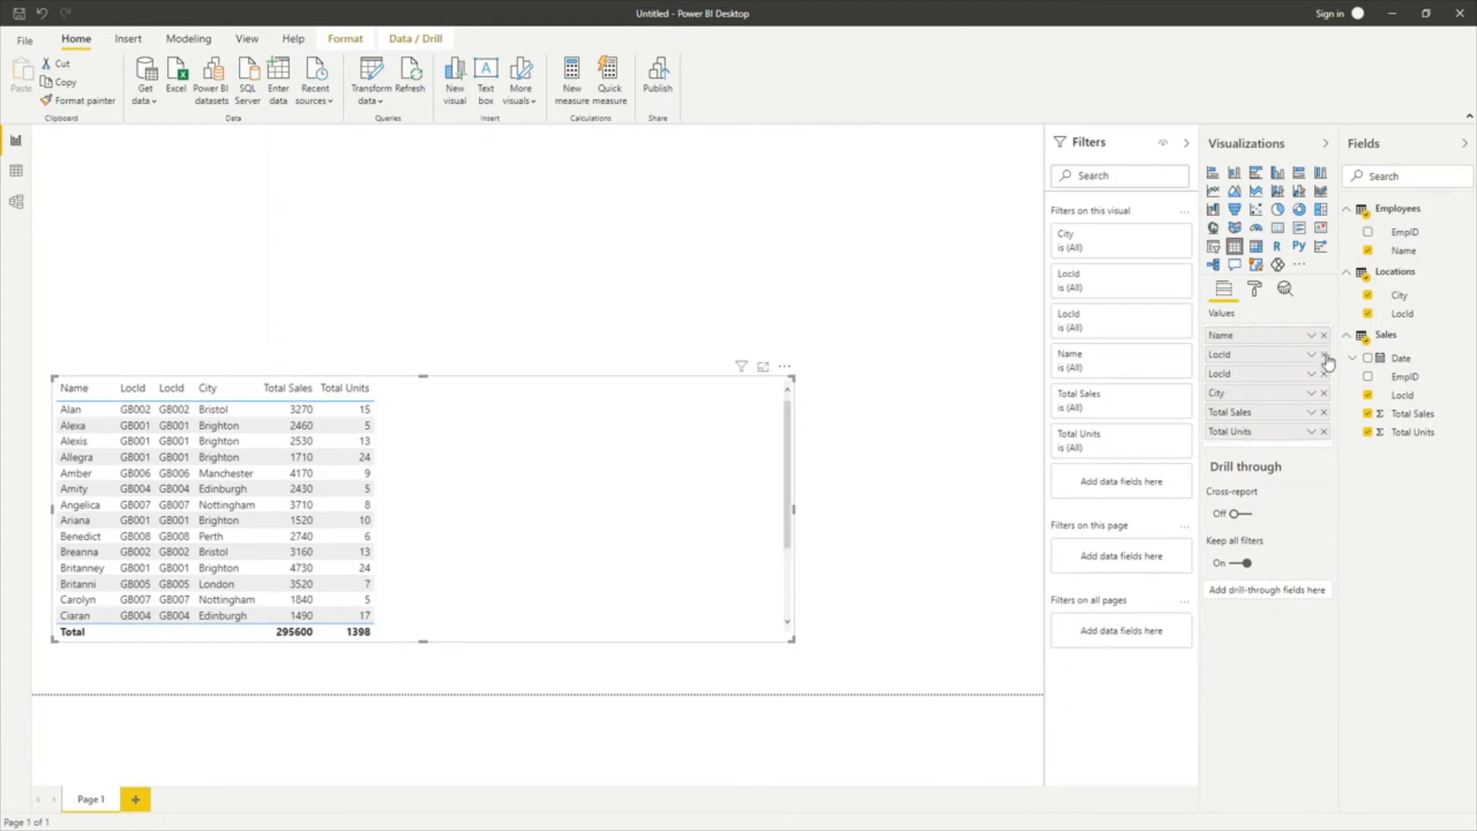
left_click(1324, 354)
left_click(1324, 355)
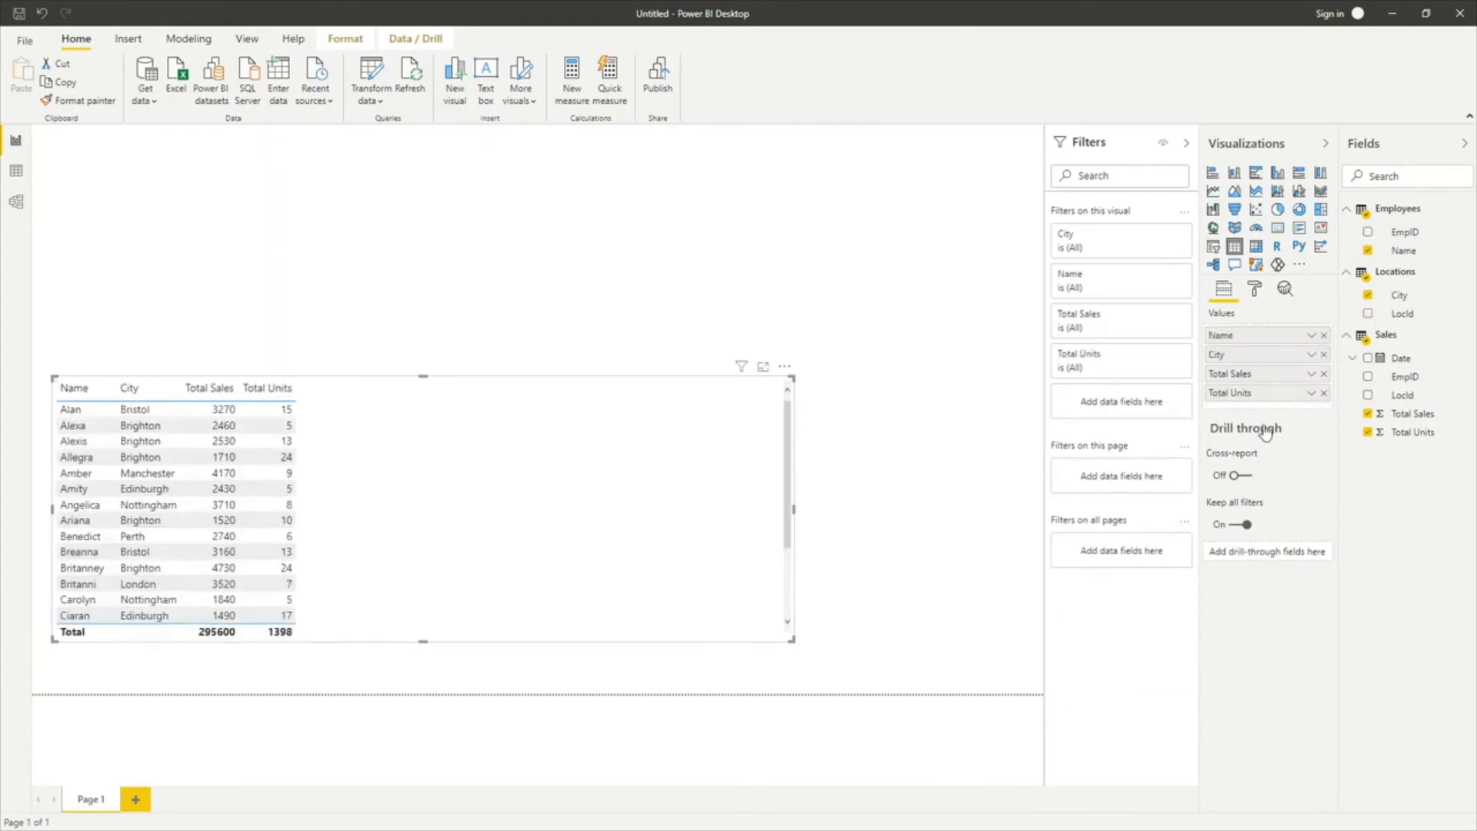